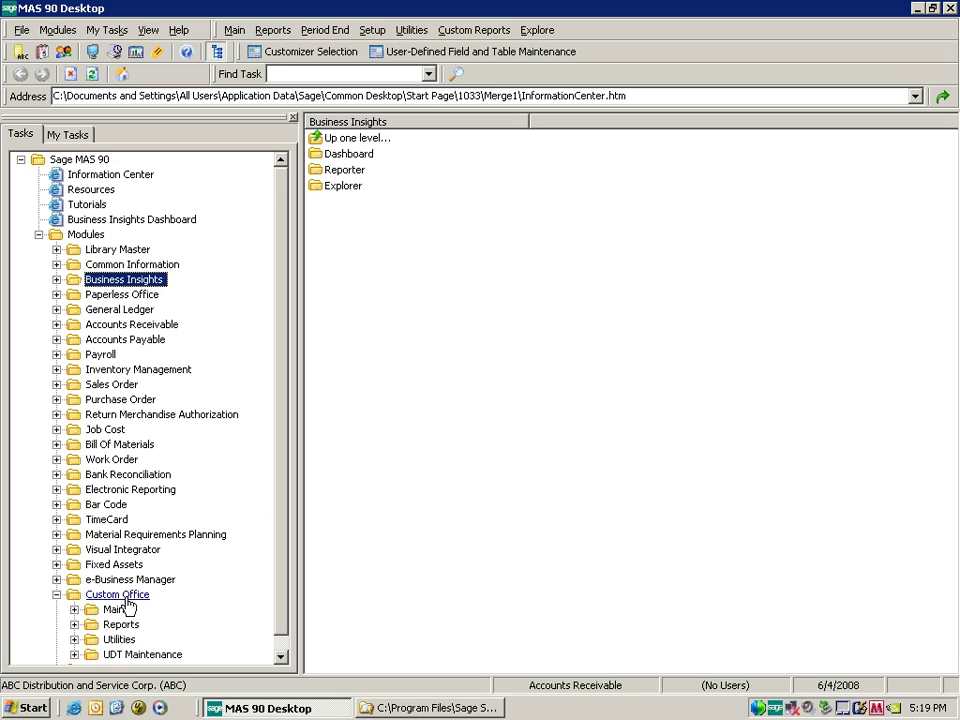
Open the Customizer Export Wizard from the Custom Office utilities and continue past its welcome page
{"action": "double_click", "coordinate": [117, 639]}
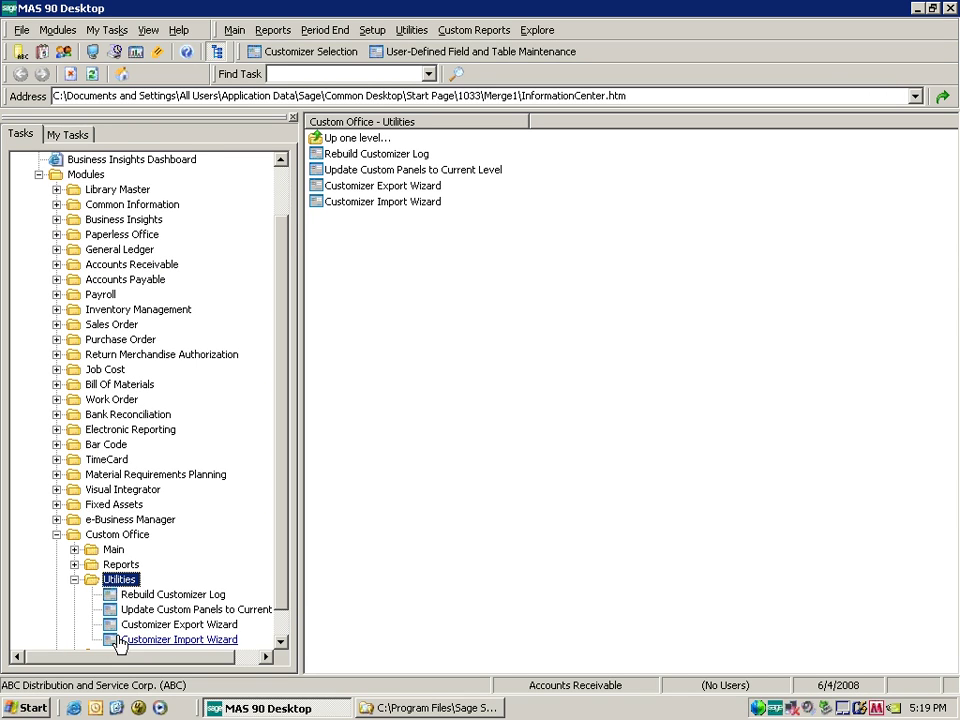
{"action": "left_click", "coordinate": [219, 626]}
{"action": "double_click", "coordinate": [222, 628]}
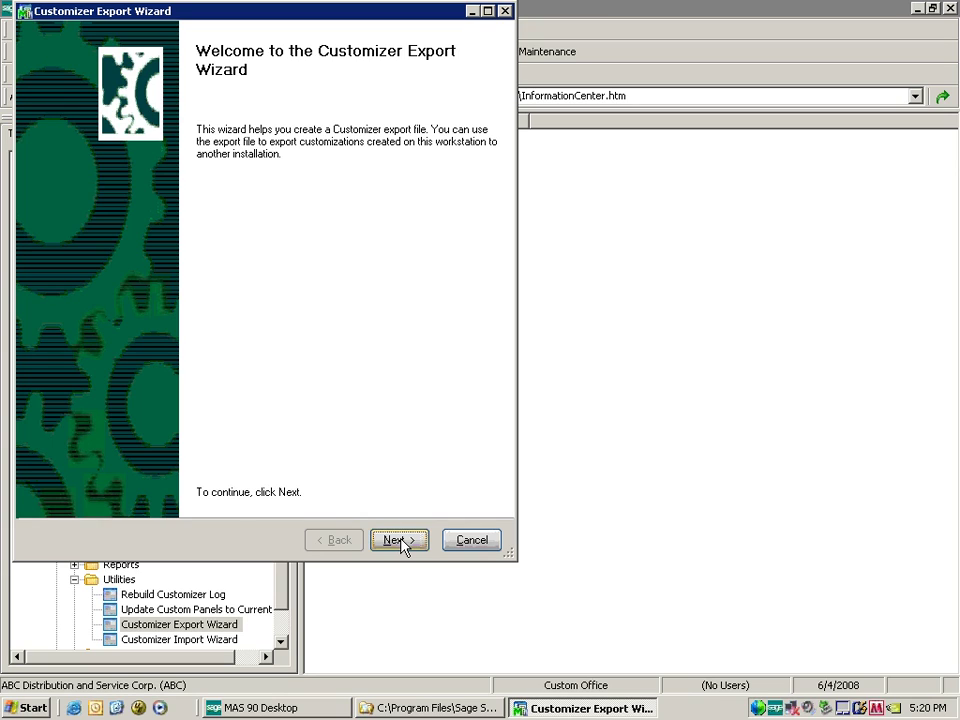
{"action": "left_click", "coordinate": [400, 541]}
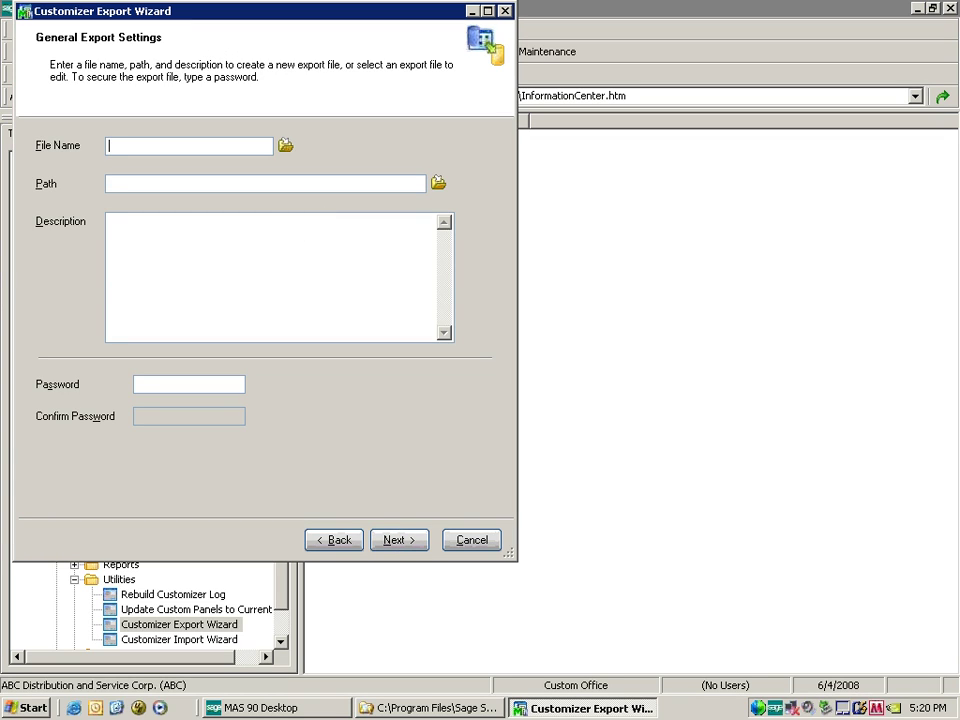
Name the export file Inisghts and accept the default path
{"action": "type", "text": "Inisghts"}
{"action": "key", "text": "Tab"}
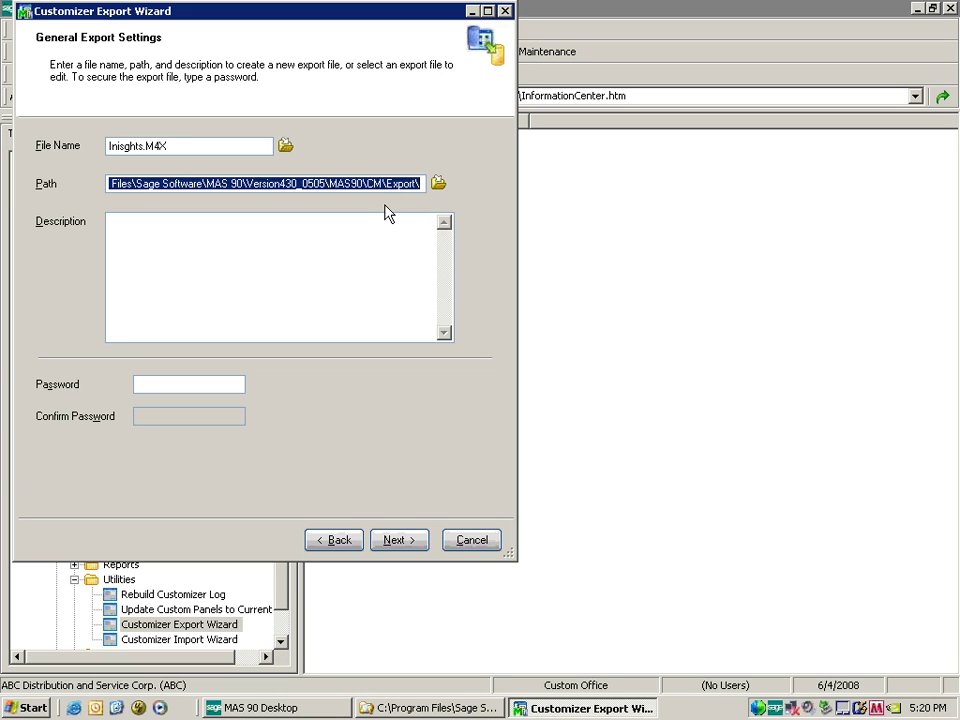
{"action": "key", "text": "Tab"}
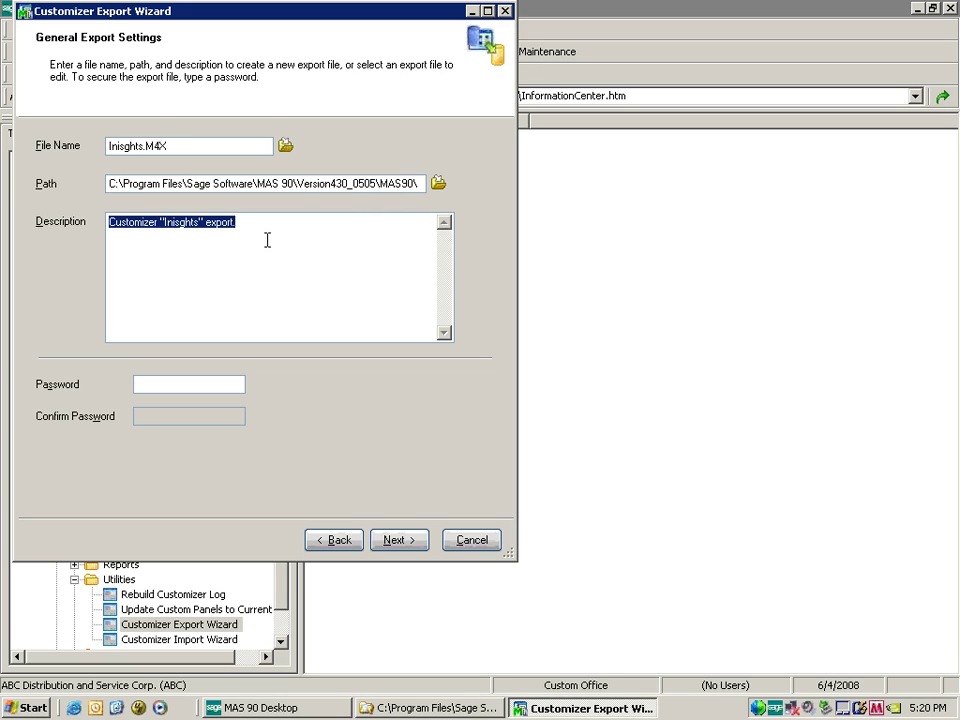
Add the line "Import for all users company ABC." directly below the default description, and continue without setting a password
{"action": "left_click", "coordinate": [275, 223]}
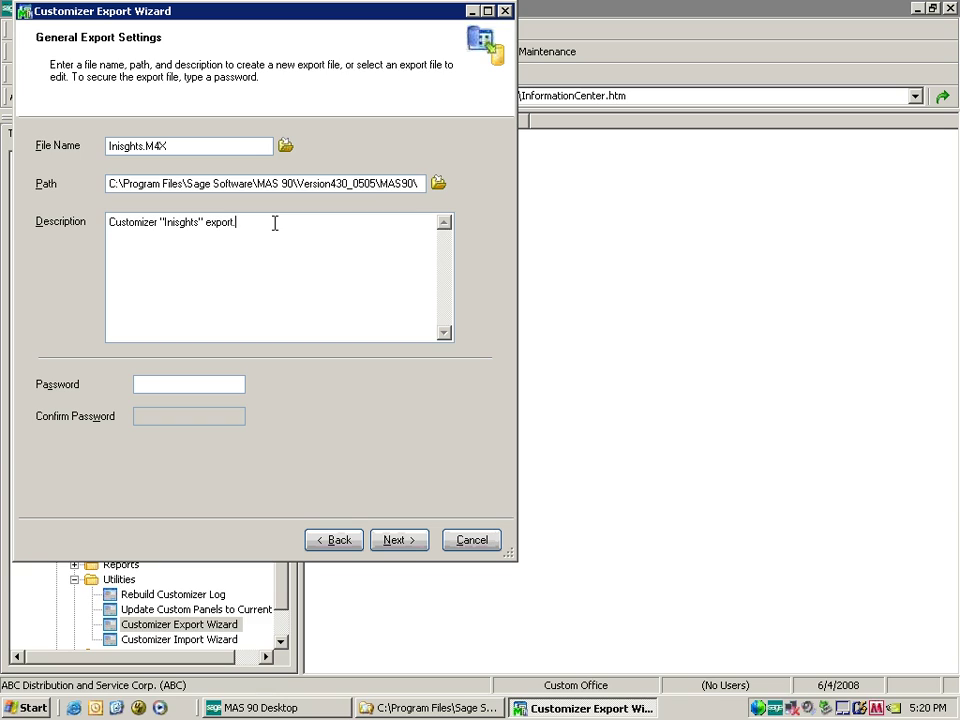
{"action": "key", "text": "Return"}
{"action": "key", "text": "Return"}
{"action": "type", "text": "Import for all users company ABC"}
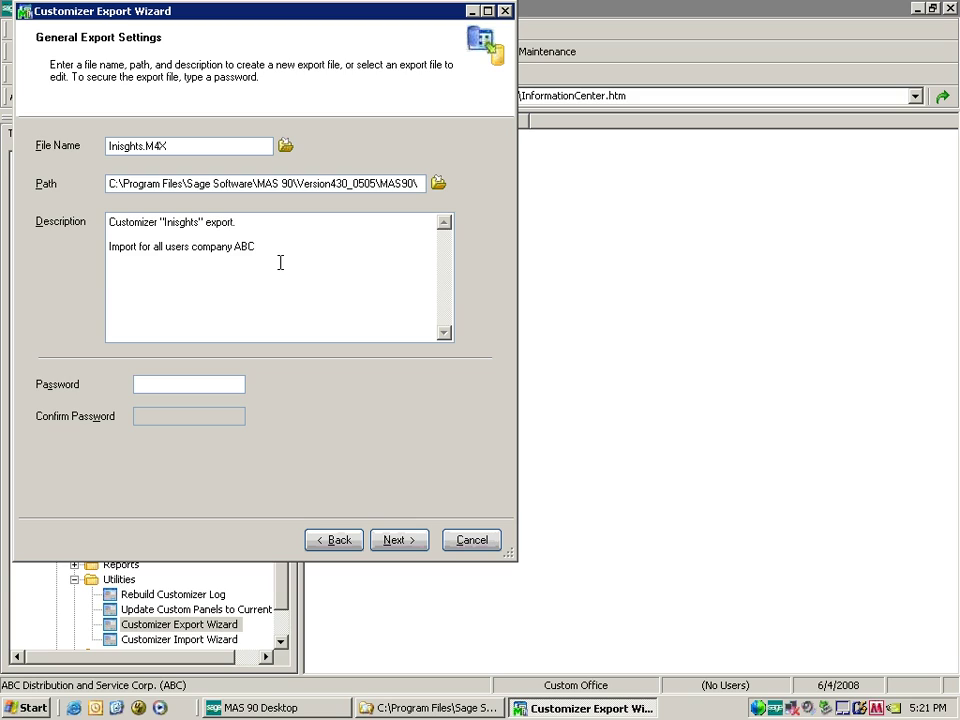
{"action": "type", "text": "."}
{"action": "key", "text": "Home"}
{"action": "key", "text": "BackSpace"}
{"action": "key", "text": "Tab"}
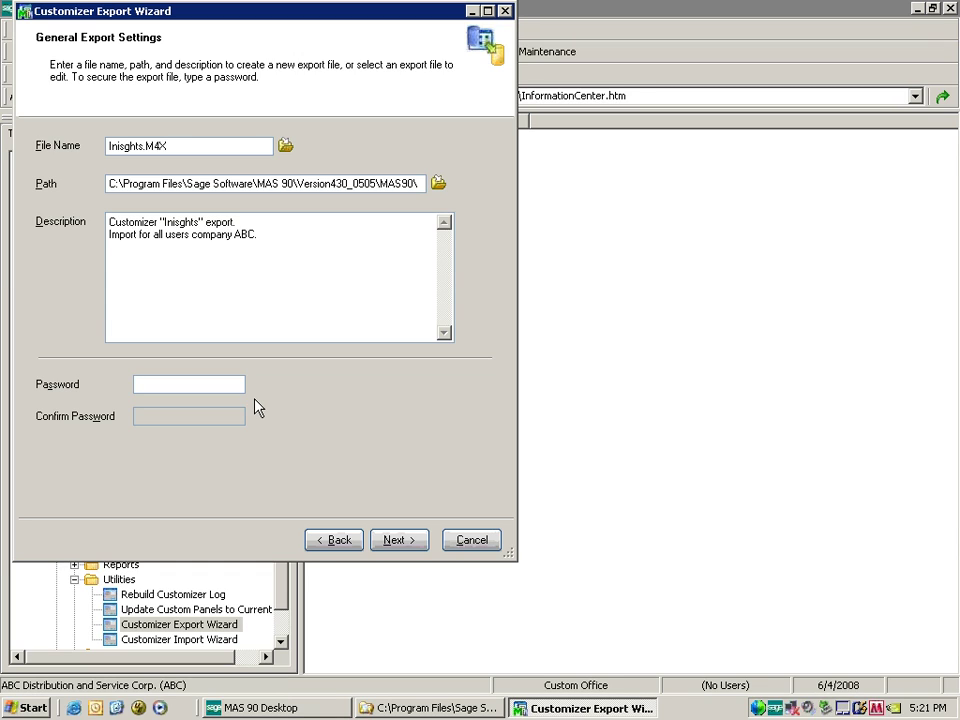
{"action": "left_click", "coordinate": [407, 543]}
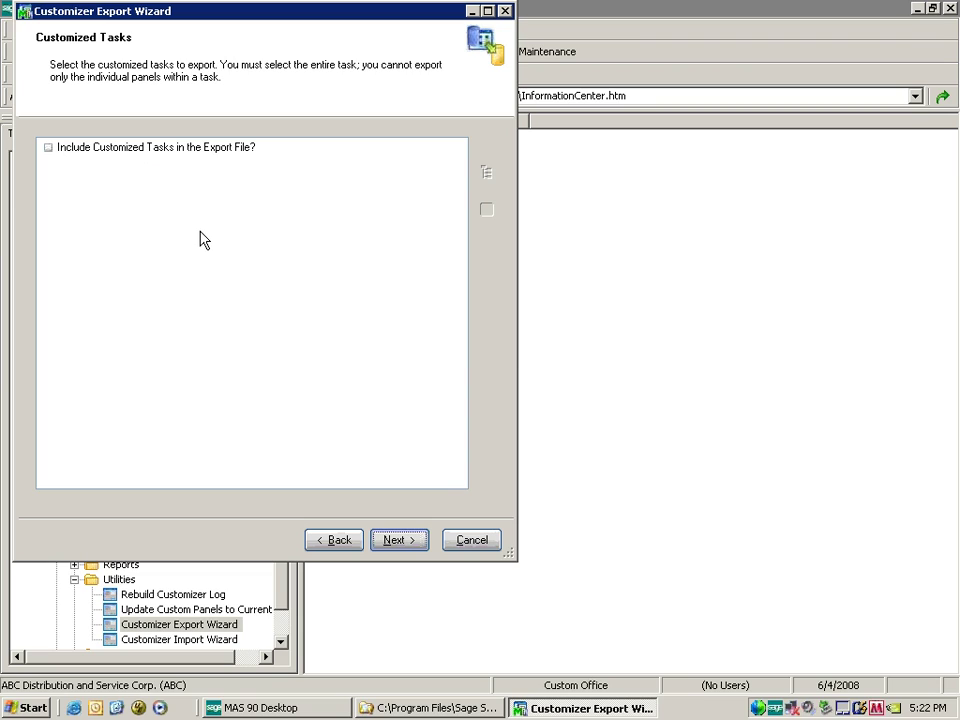
Include all customized tasks in the export file, expand the list to check them, and continue to the user-defined fields
{"action": "left_click", "coordinate": [48, 150]}
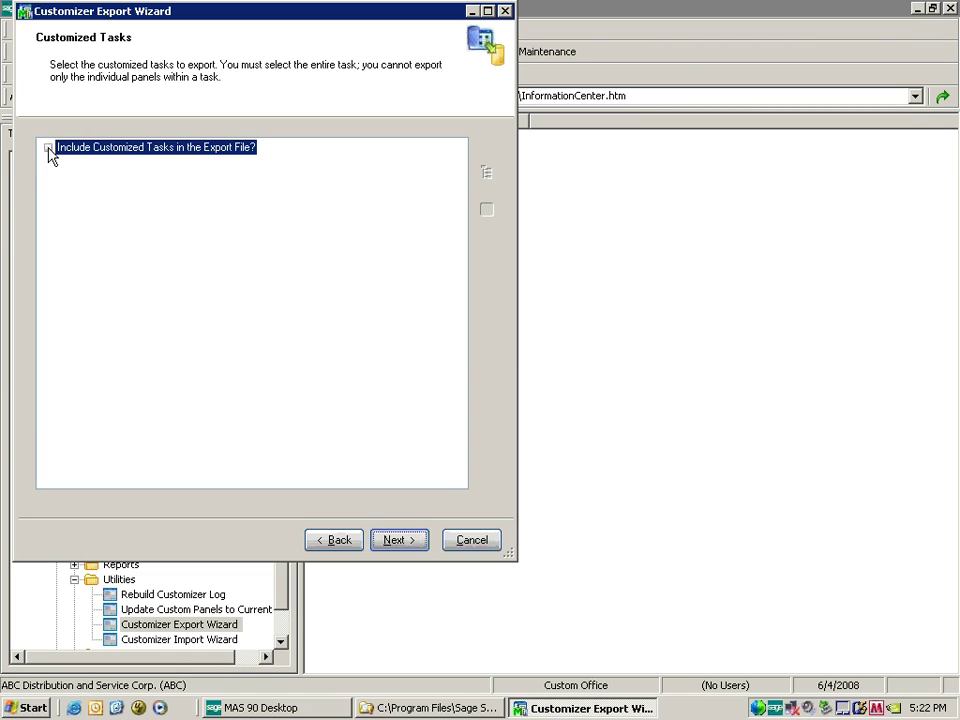
{"action": "left_click", "coordinate": [48, 150]}
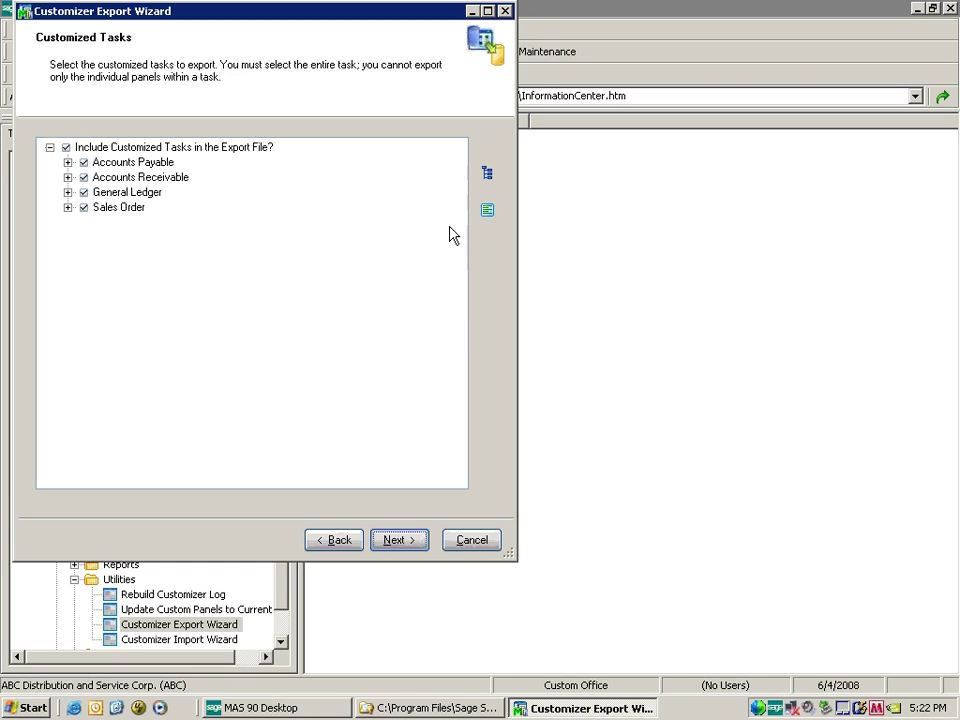
{"action": "left_click", "coordinate": [487, 173]}
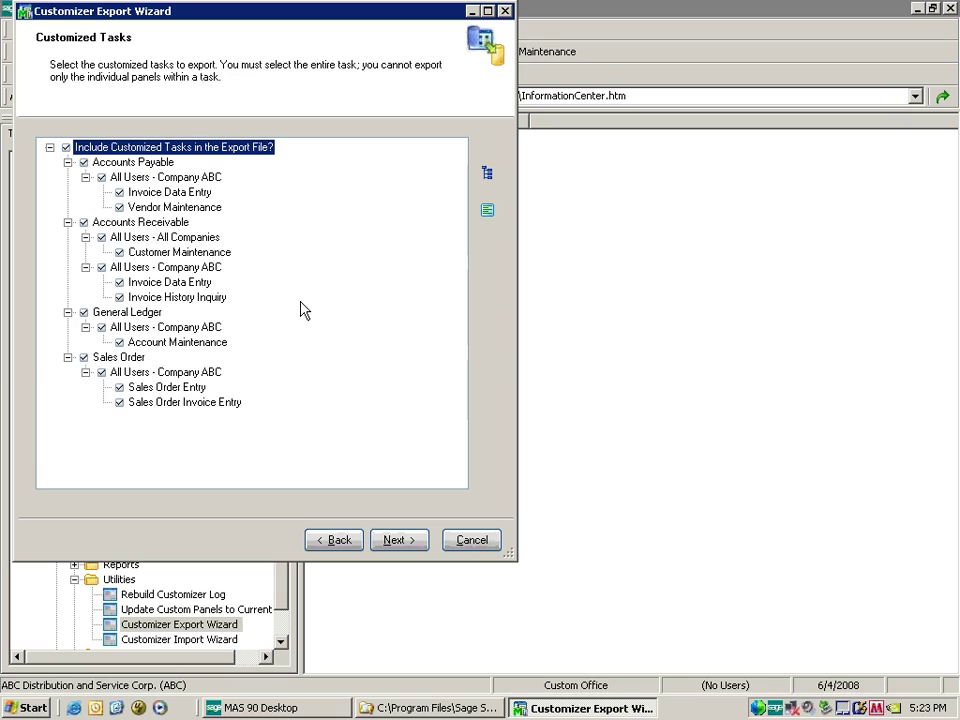
{"action": "left_click", "coordinate": [399, 537]}
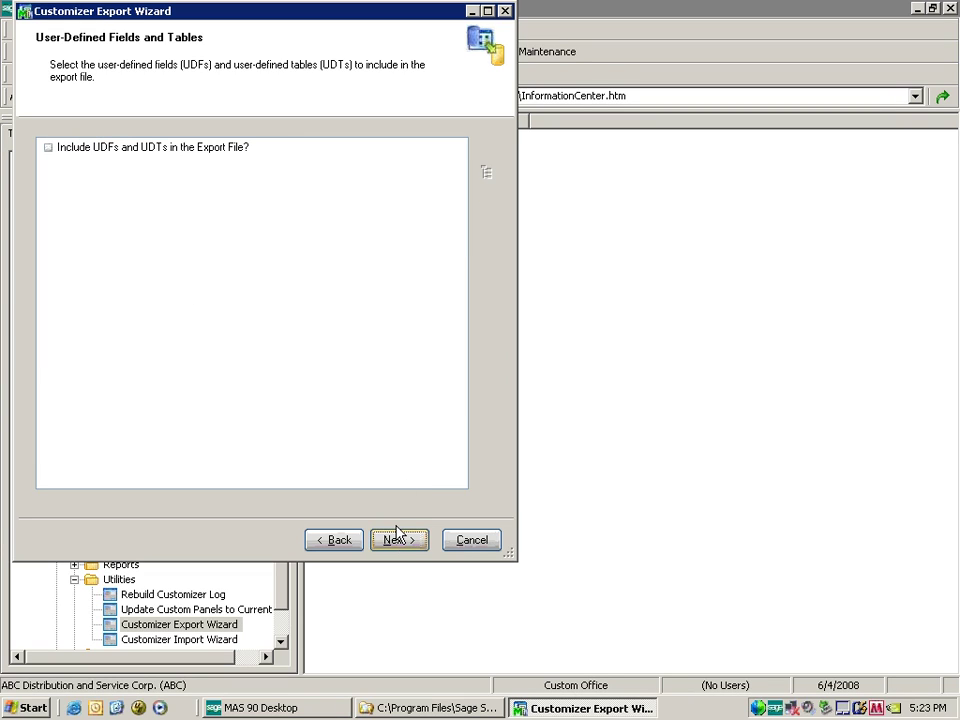
Include all UDFs and UDTs in the export file, review the expanded table list, and continue
{"action": "left_click", "coordinate": [47, 148]}
{"action": "left_click", "coordinate": [47, 148]}
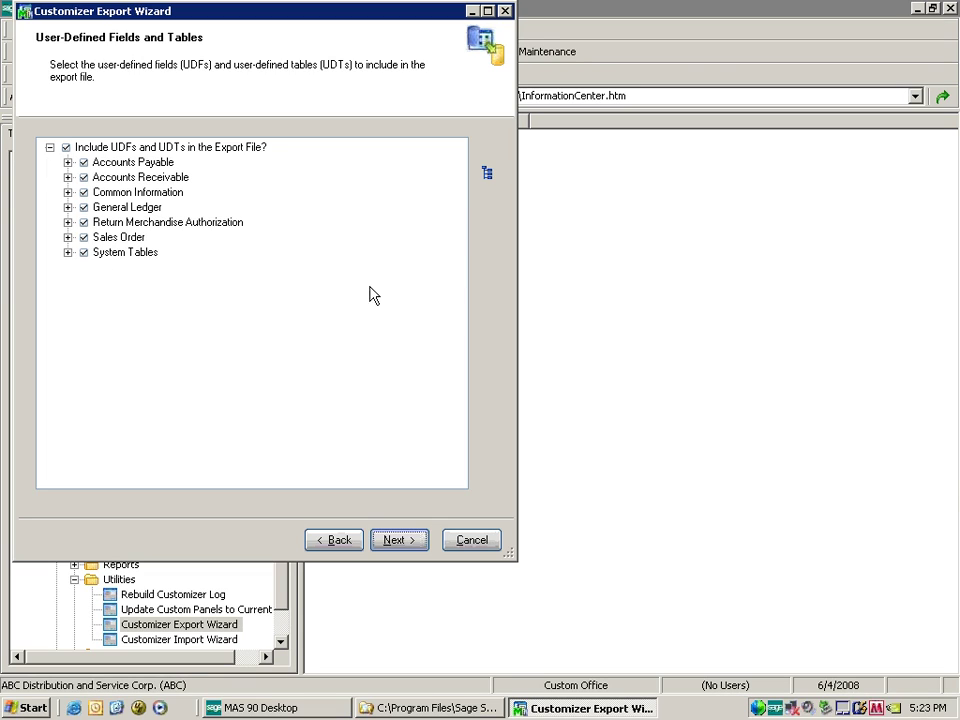
{"action": "left_click", "coordinate": [488, 175]}
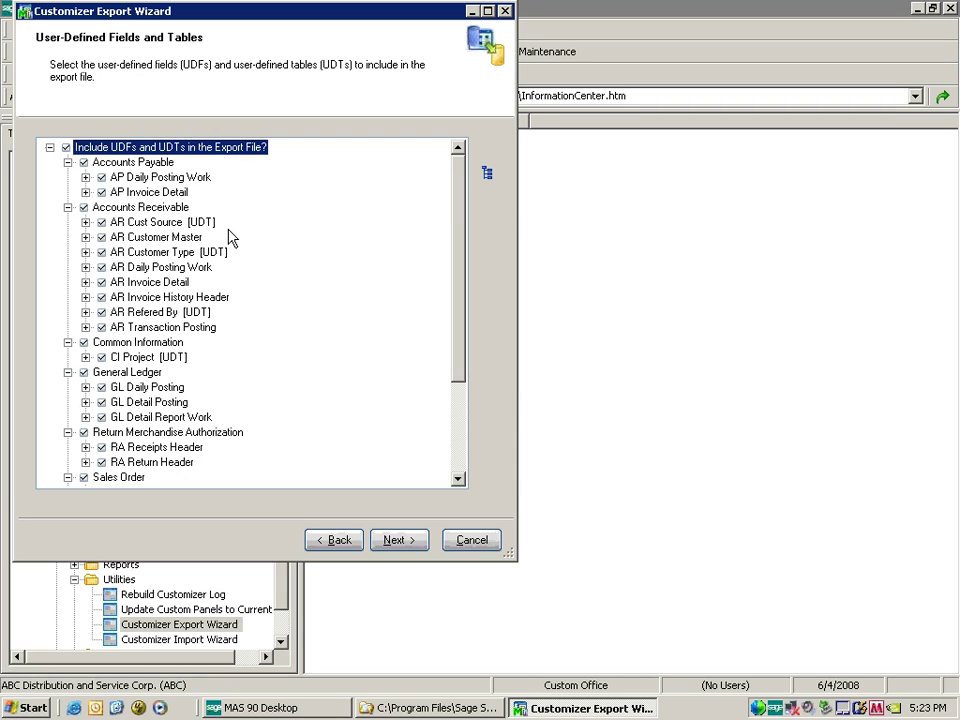
{"action": "left_click_drag", "start_coordinate": [456, 231], "coordinate": [452, 343]}
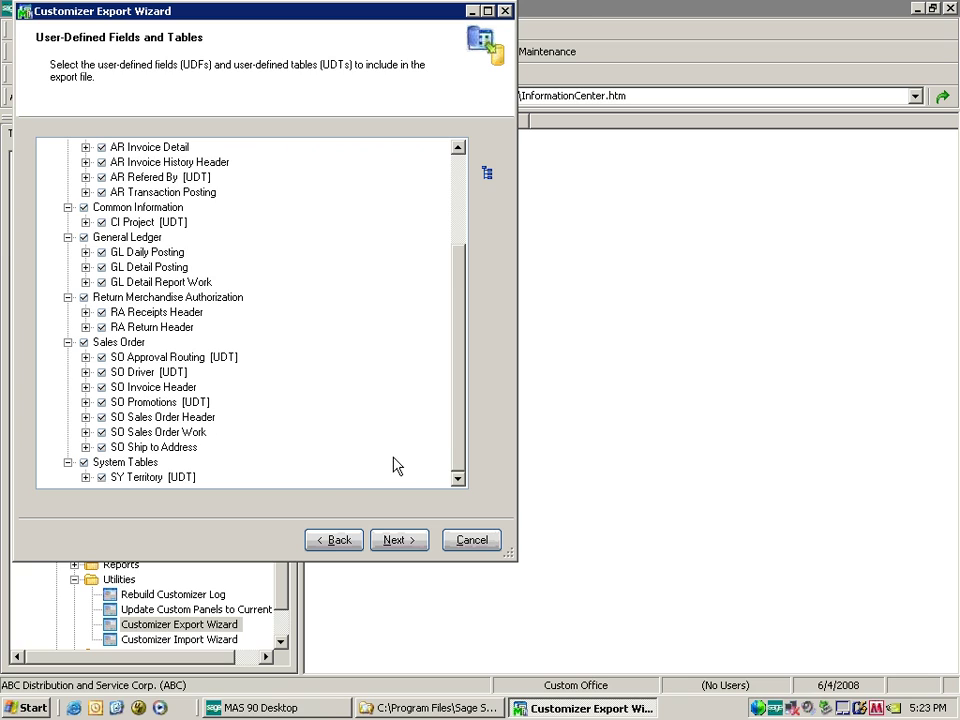
{"action": "left_click_drag", "start_coordinate": [452, 433], "coordinate": [454, 315]}
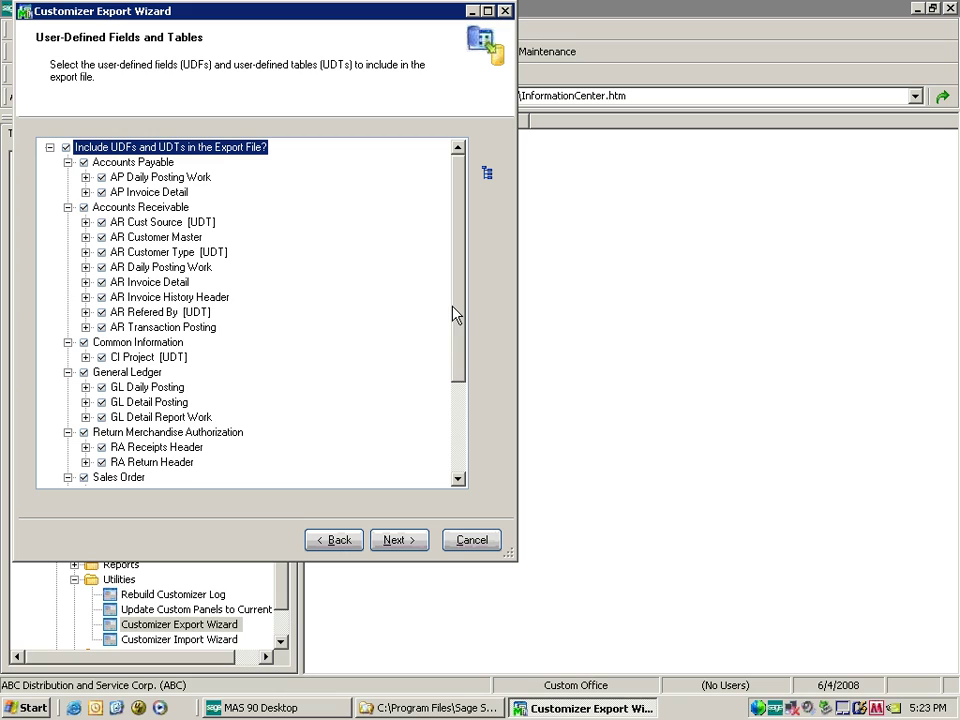
{"action": "left_click", "coordinate": [392, 541]}
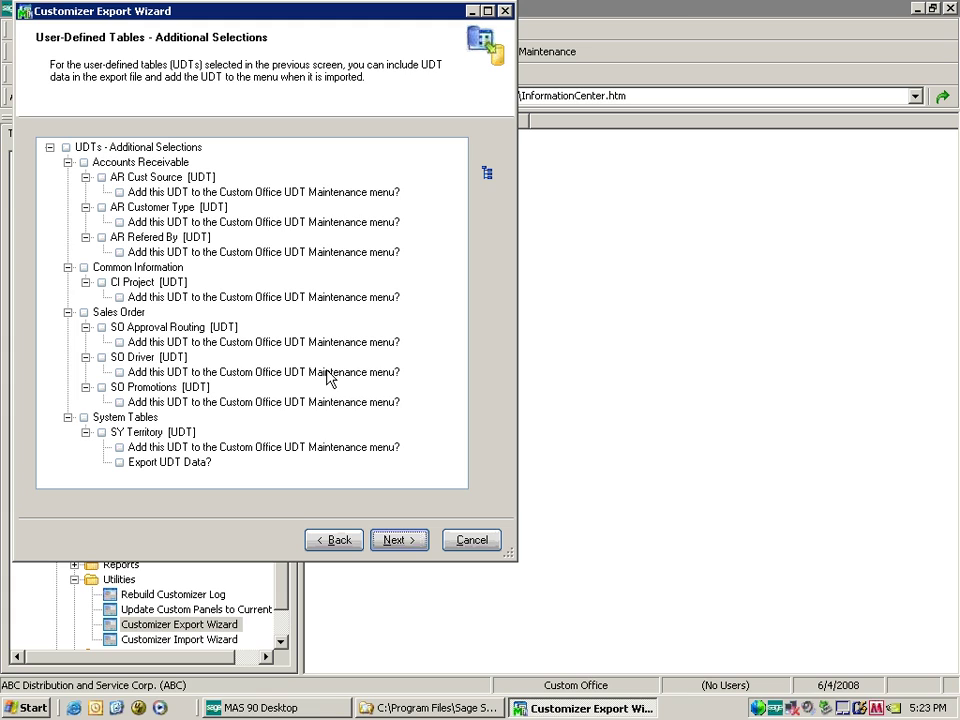
Return to the UDF and UDT selection and expand every table to examine the individual fields included
{"action": "left_click", "coordinate": [333, 540]}
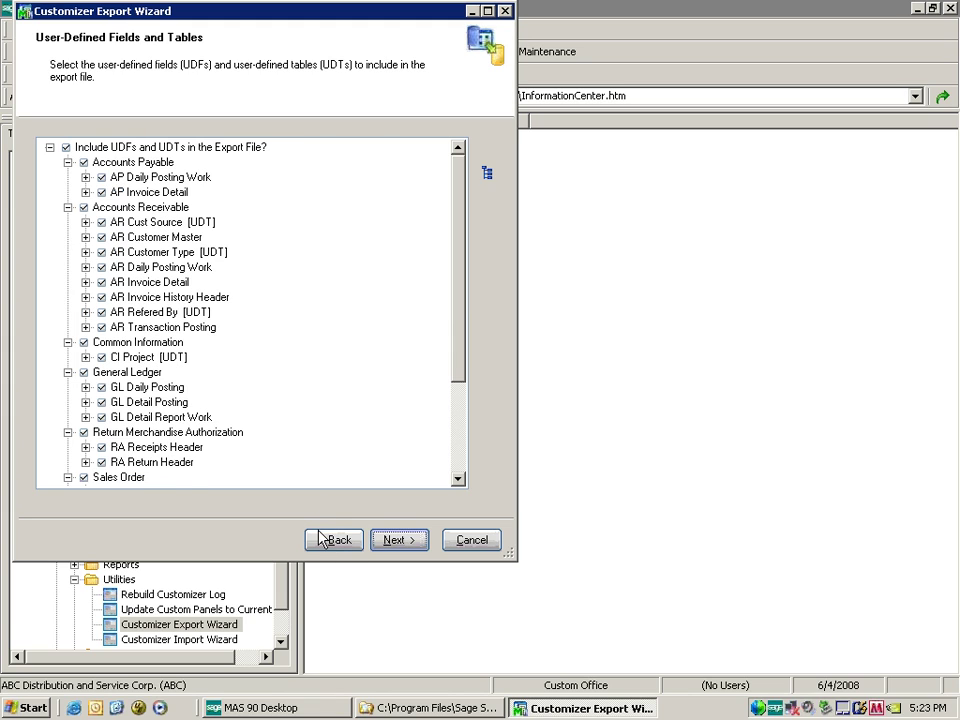
{"action": "left_click", "coordinate": [487, 173]}
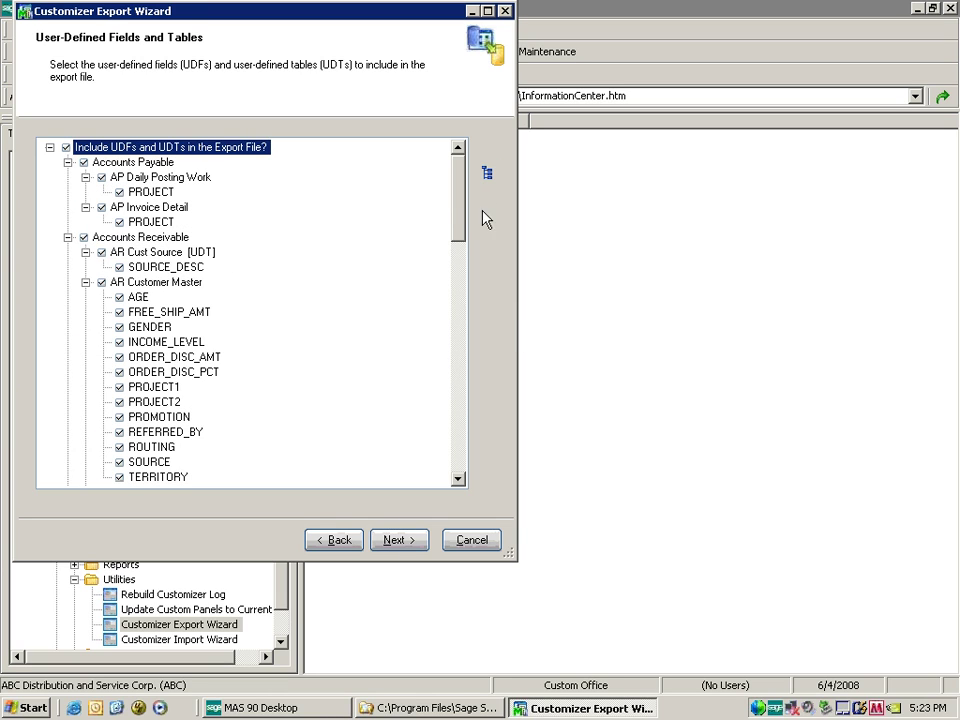
{"action": "left_click_drag", "start_coordinate": [458, 218], "coordinate": [460, 300]}
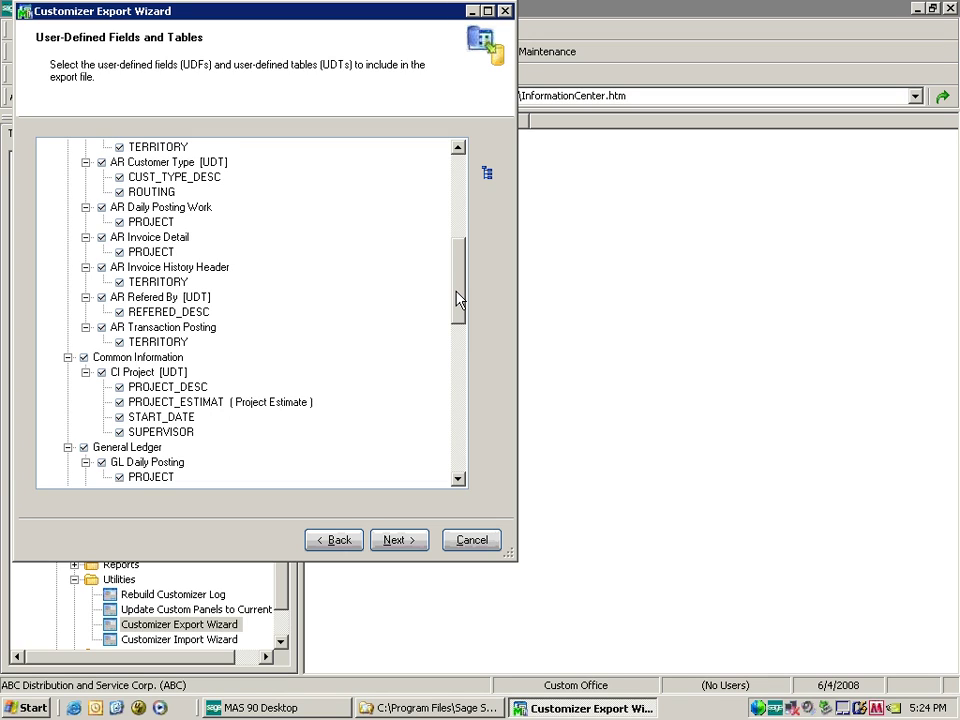
{"action": "scroll", "coordinate": [460, 298], "scroll_direction": "up", "scroll_amount": 1}
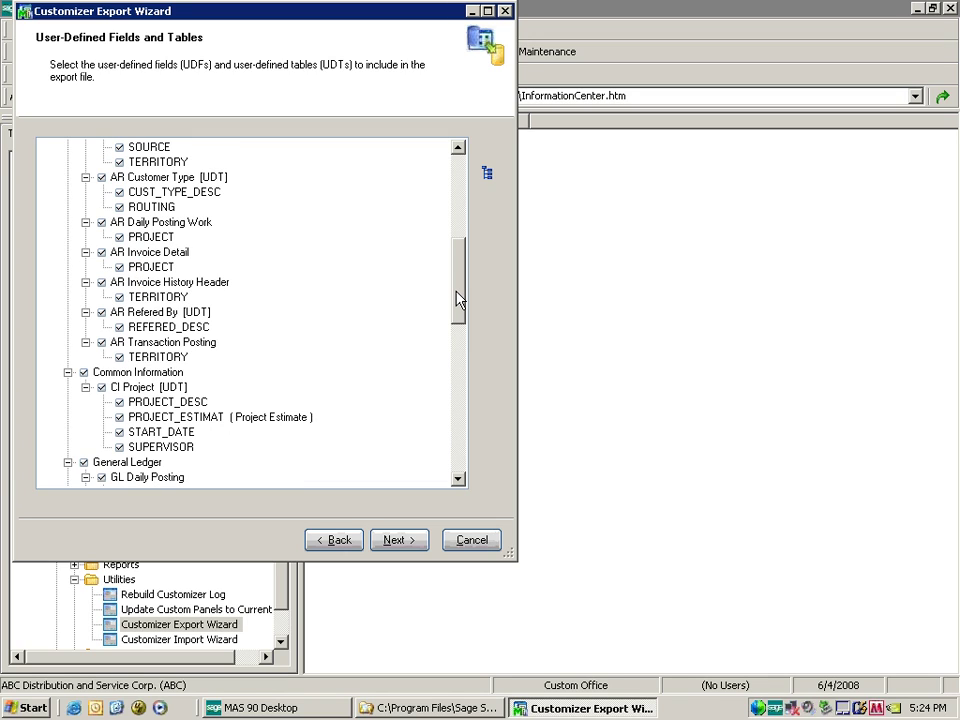
{"action": "left_click_drag", "start_coordinate": [460, 298], "coordinate": [456, 206]}
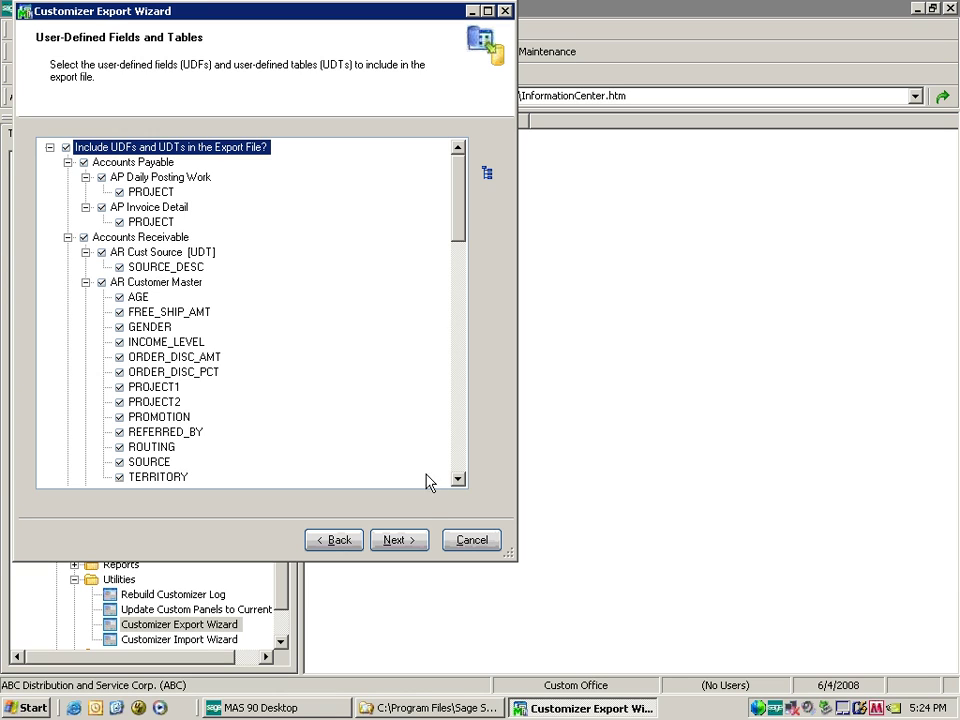
Enable all additional UDT selections, covering the UDT Maintenance menu entries and the SY Territory data export, and continue
{"action": "left_click", "coordinate": [398, 540]}
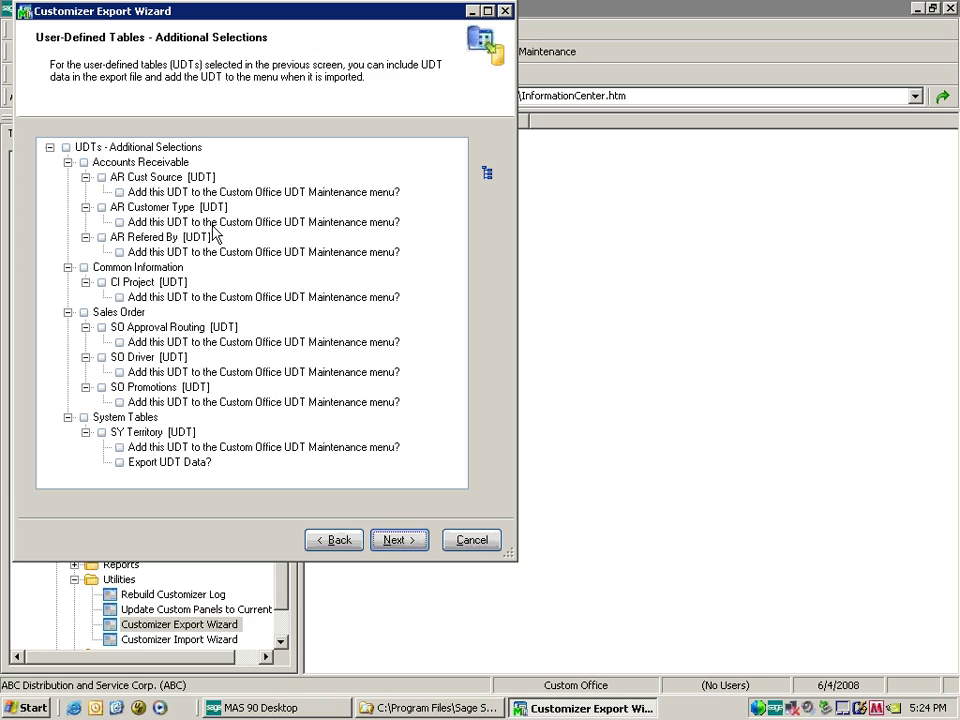
{"action": "left_click", "coordinate": [66, 148]}
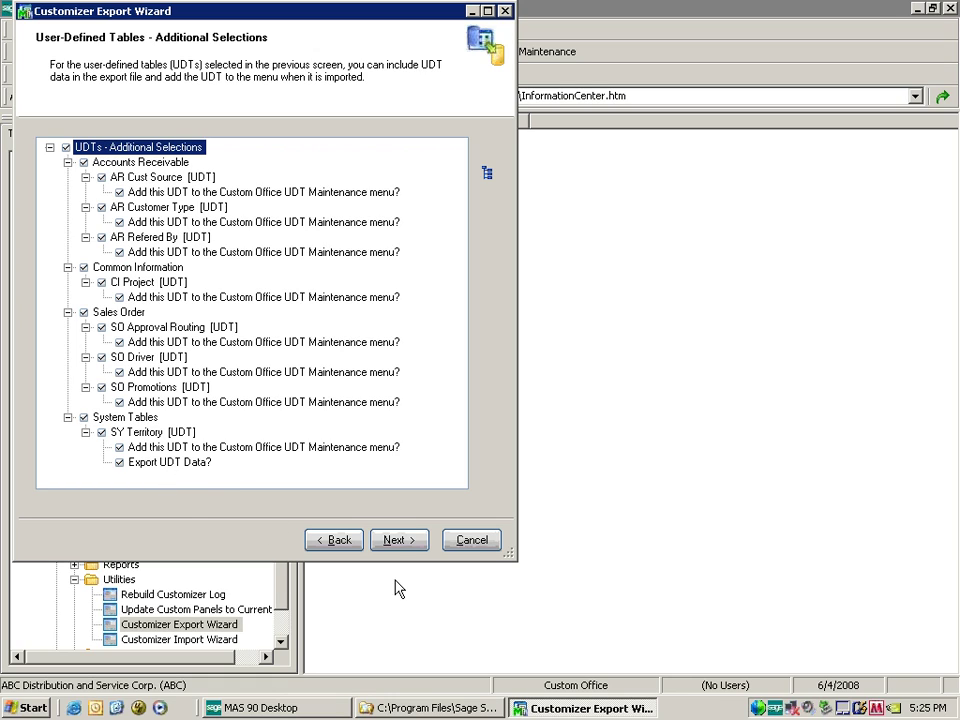
{"action": "left_click", "coordinate": [397, 543]}
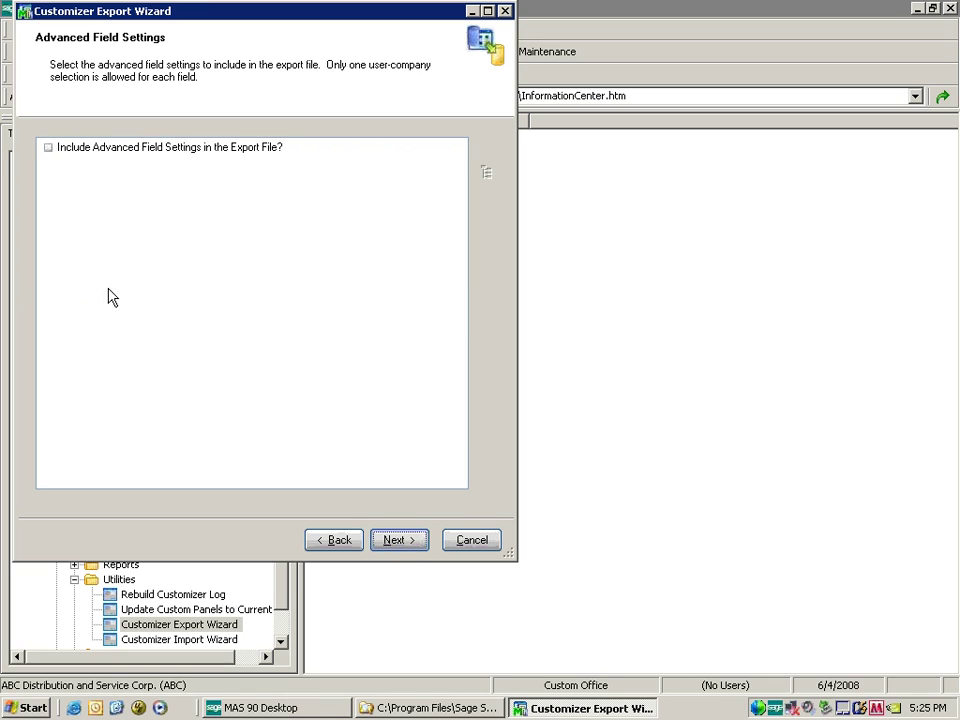
Include all Accounts Receivable and Sales Order advanced field settings in the export file, check the expanded list, and continue
{"action": "left_click", "coordinate": [48, 149]}
{"action": "left_click", "coordinate": [48, 149]}
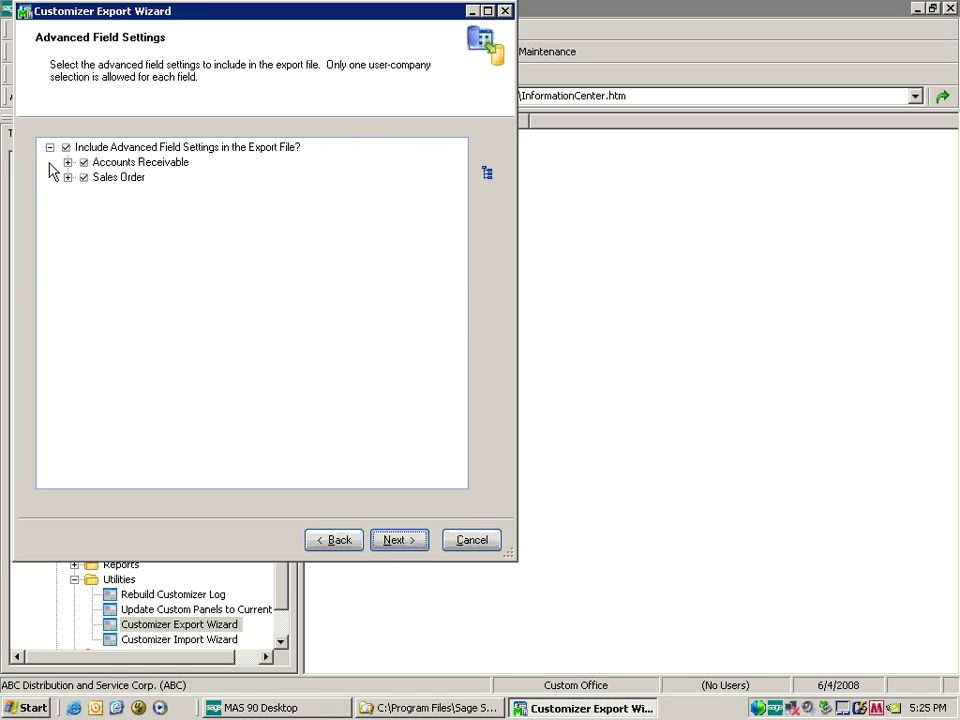
{"action": "left_click", "coordinate": [484, 176]}
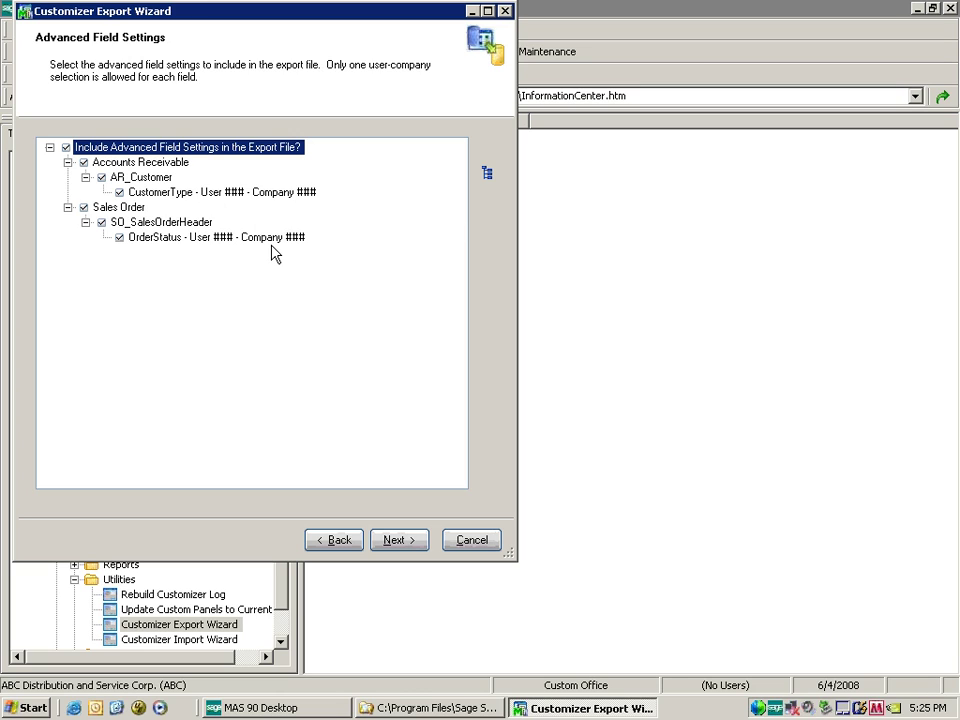
{"action": "left_click", "coordinate": [396, 540]}
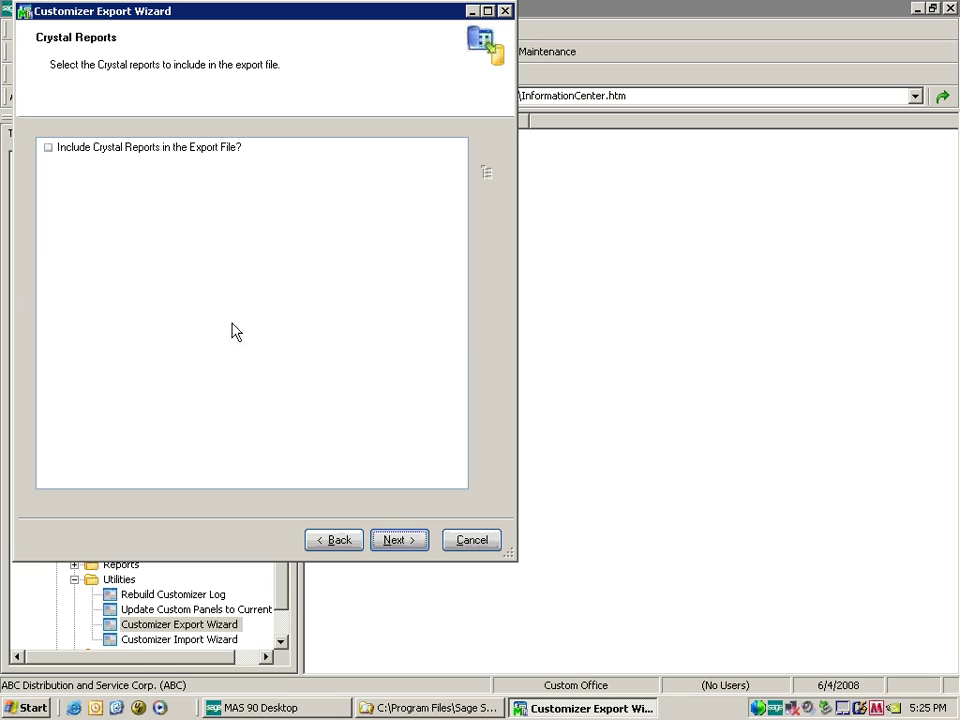
Include all General Ledger and Sales Order Crystal reports in the export file, check the expanded list, and continue
{"action": "left_click", "coordinate": [48, 147]}
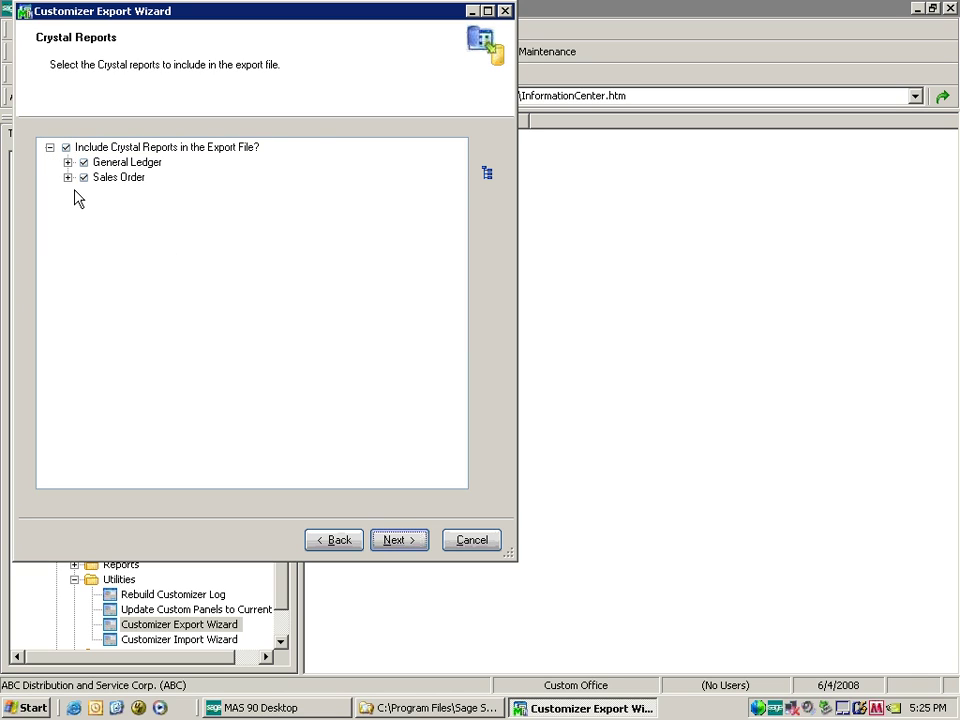
{"action": "left_click", "coordinate": [487, 173]}
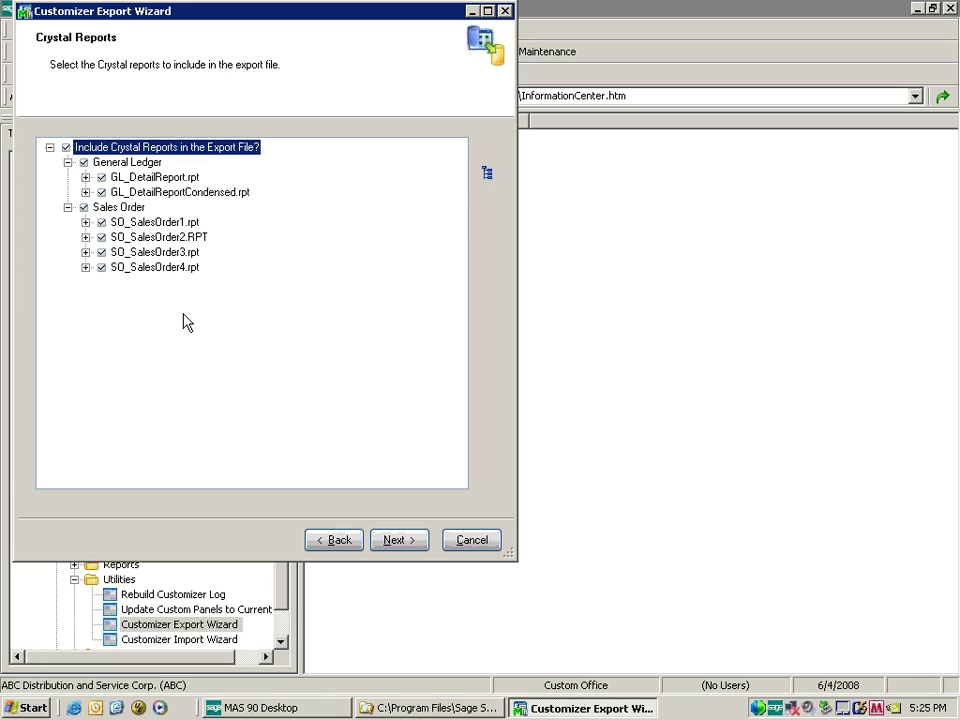
{"action": "left_click", "coordinate": [400, 541]}
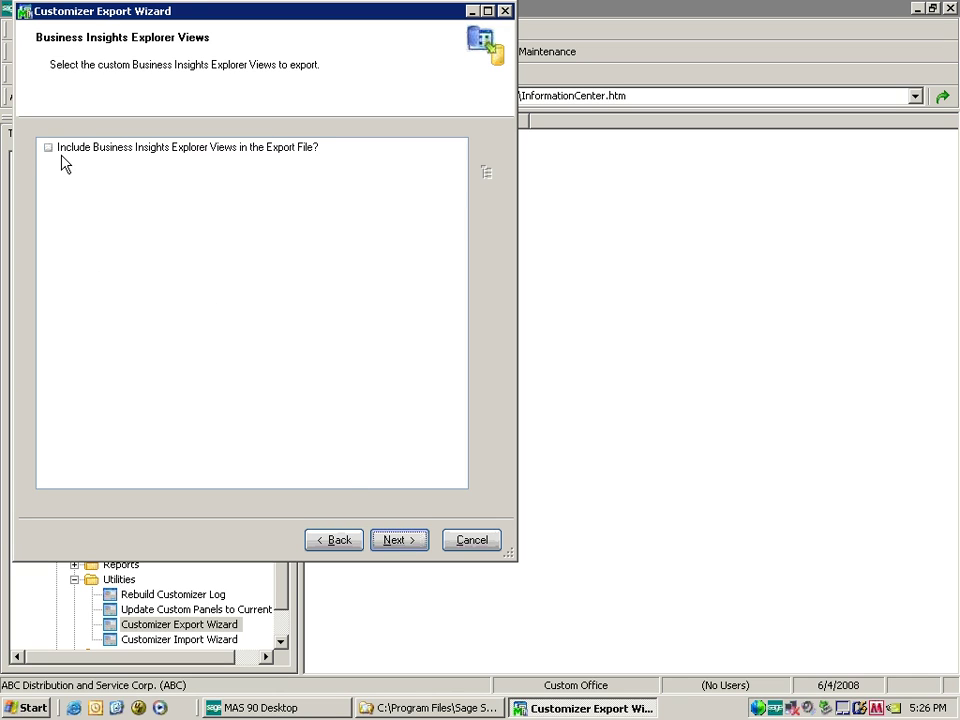
Include all custom Business Insights Explorer views in the export file, check the expanded list, and continue to the default view settings
{"action": "left_click", "coordinate": [48, 148]}
{"action": "left_click", "coordinate": [48, 148]}
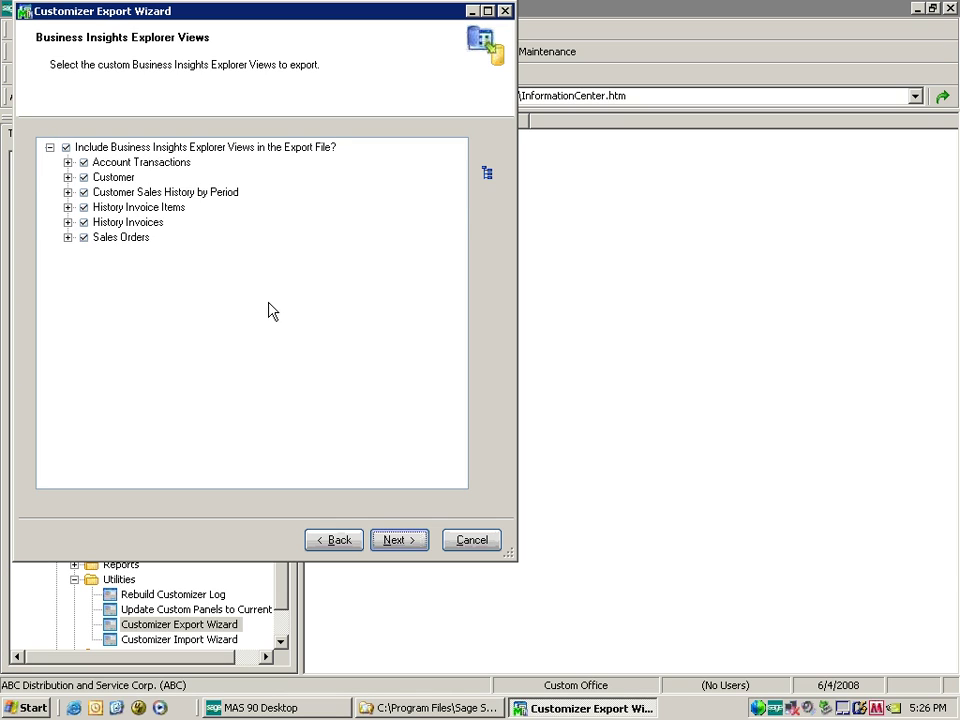
{"action": "left_click", "coordinate": [488, 175]}
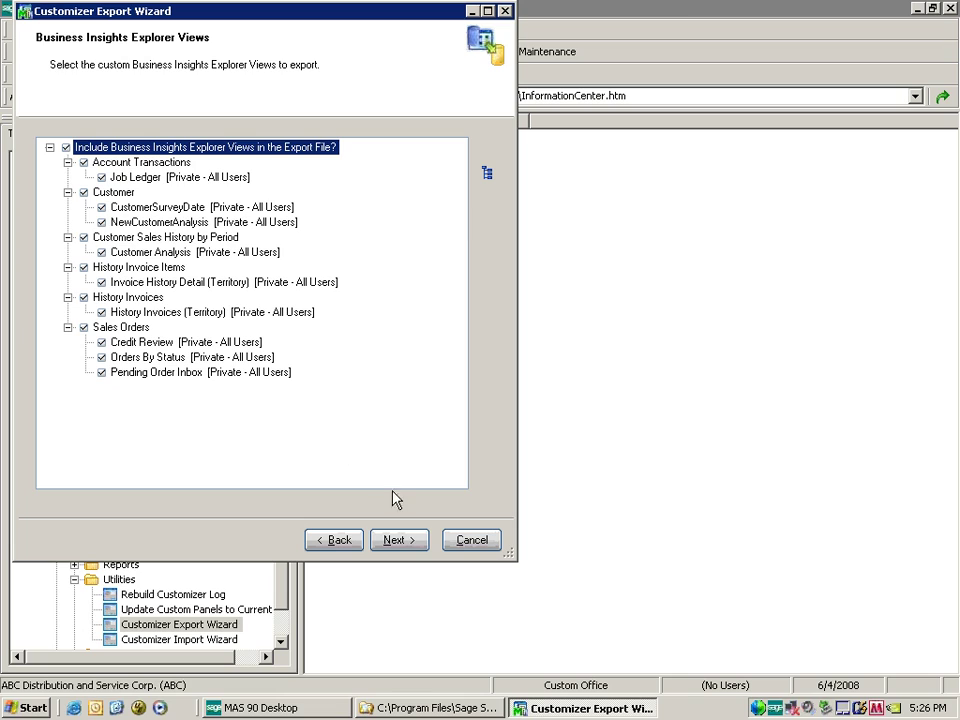
{"action": "left_click", "coordinate": [399, 539]}
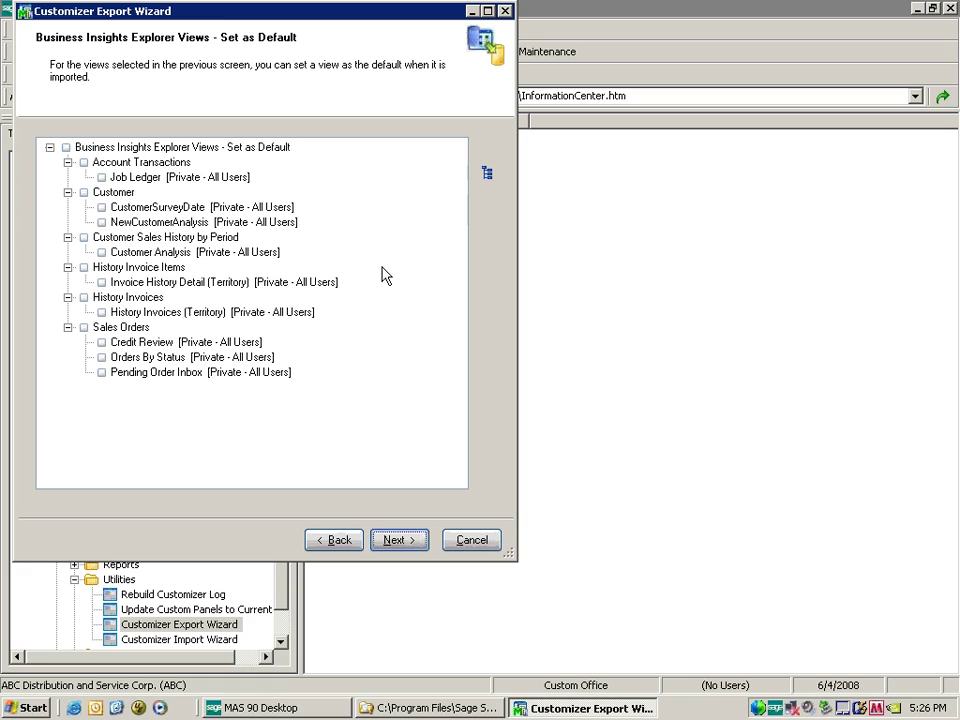
Set the Customer Analysis view under Customer Sales History by Period as a default instead of NewCustomerAnalysis
{"action": "left_click", "coordinate": [101, 222]}
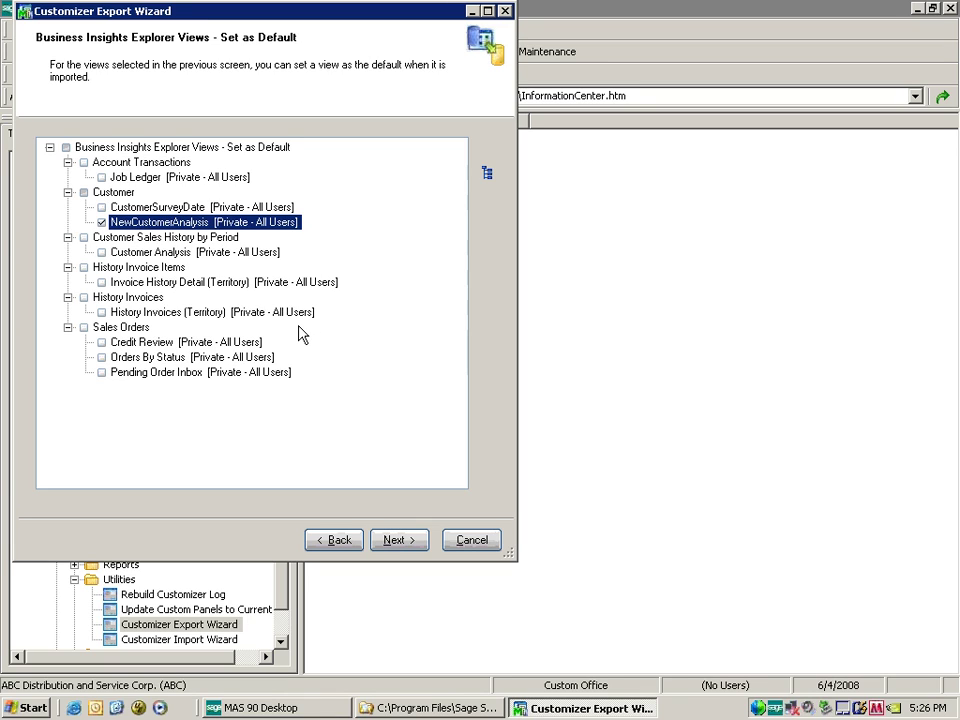
{"action": "left_click", "coordinate": [101, 252]}
{"action": "left_click", "coordinate": [101, 222]}
Try to set Credit Review, Orders By Status and Pending Order Inbox all as default Sales Orders views
{"action": "left_click", "coordinate": [101, 342]}
{"action": "left_click", "coordinate": [101, 357]}
{"action": "left_click", "coordinate": [102, 372]}
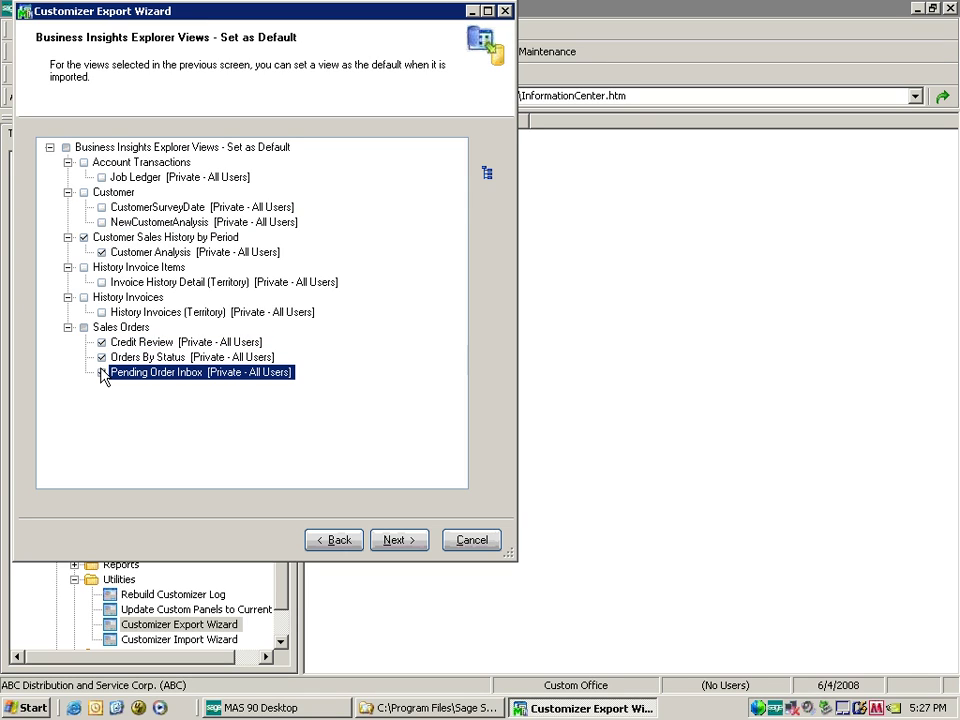
{"action": "left_click", "coordinate": [400, 540]}
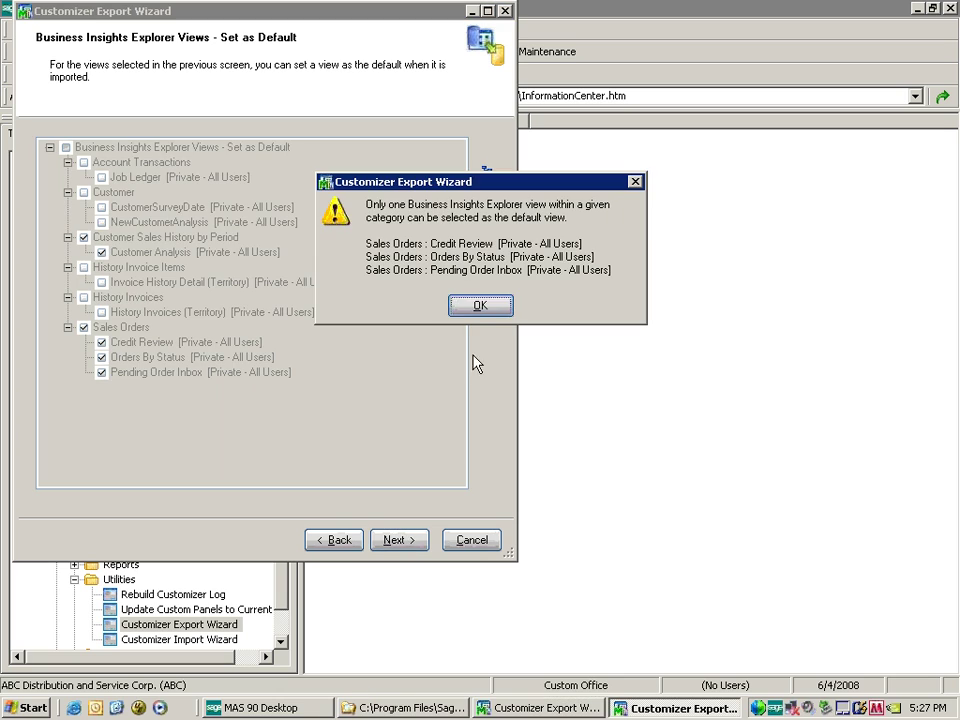
{"action": "key", "text": "Return"}
Clear the default setting from all three Sales Orders views and continue to the additional files
{"action": "left_click", "coordinate": [101, 342]}
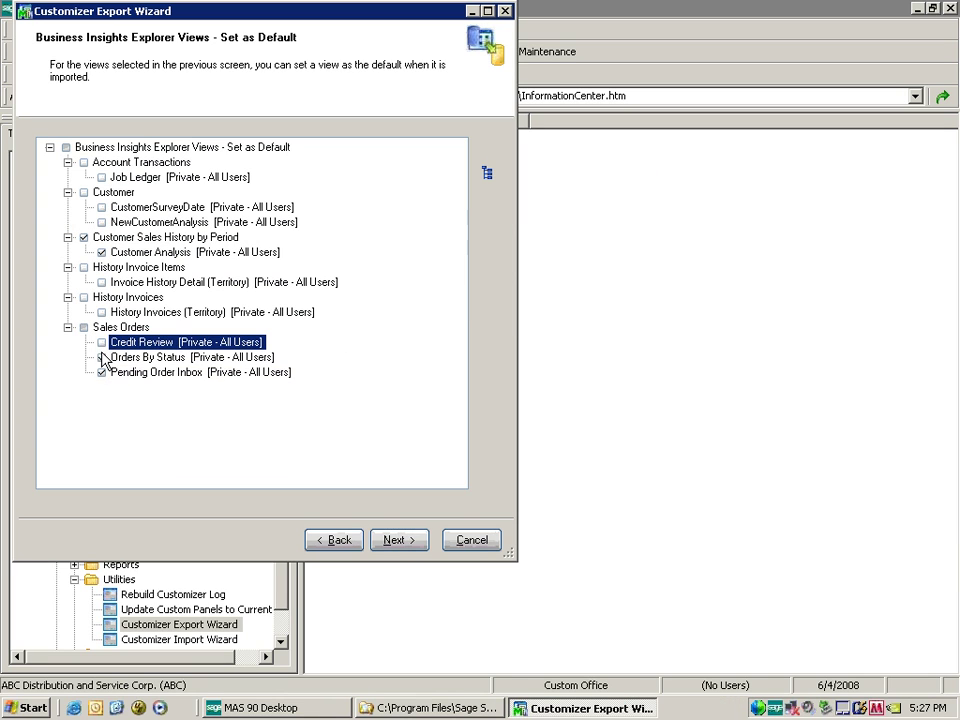
{"action": "left_click", "coordinate": [101, 357]}
{"action": "left_click", "coordinate": [101, 372]}
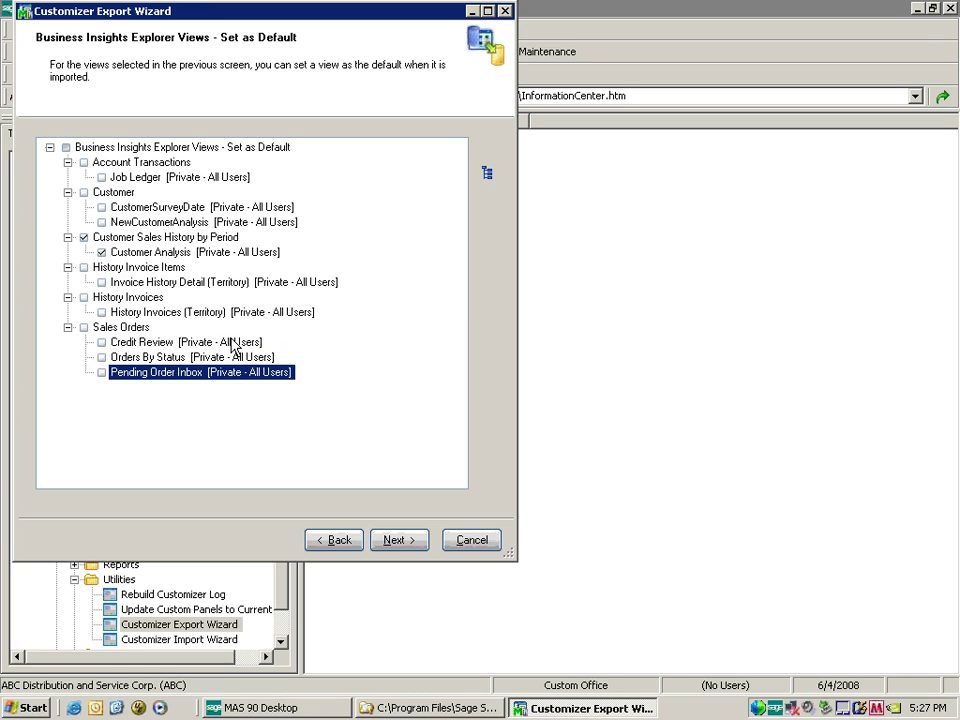
{"action": "left_click", "coordinate": [406, 540]}
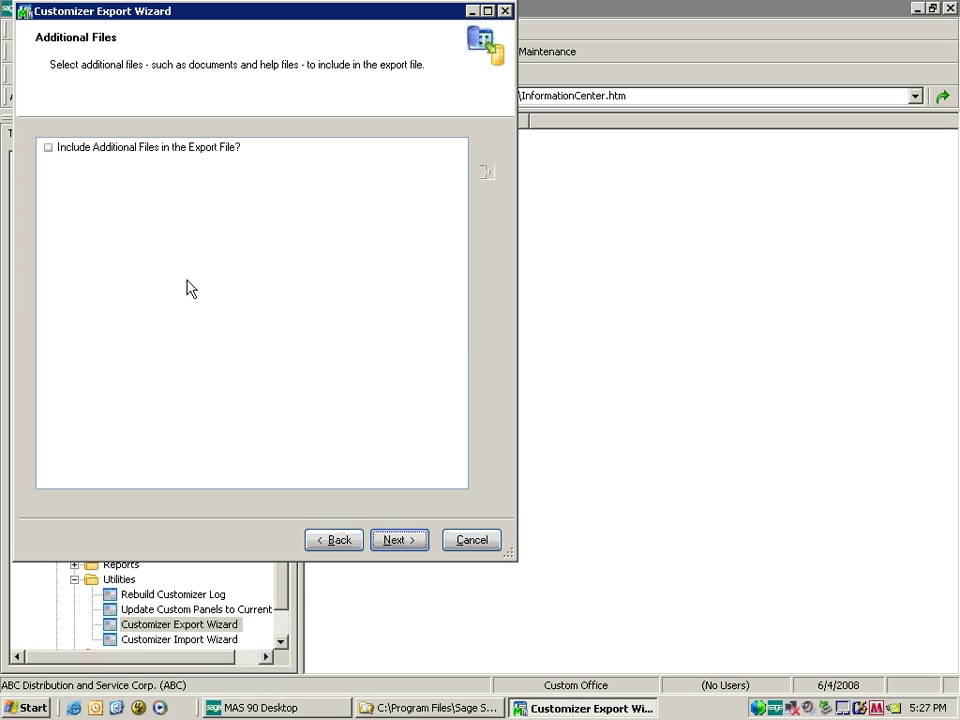
Include additional files in the export file, adding CreateRMA.txt from the SCRIPT folder inside CM
{"action": "left_click", "coordinate": [48, 147]}
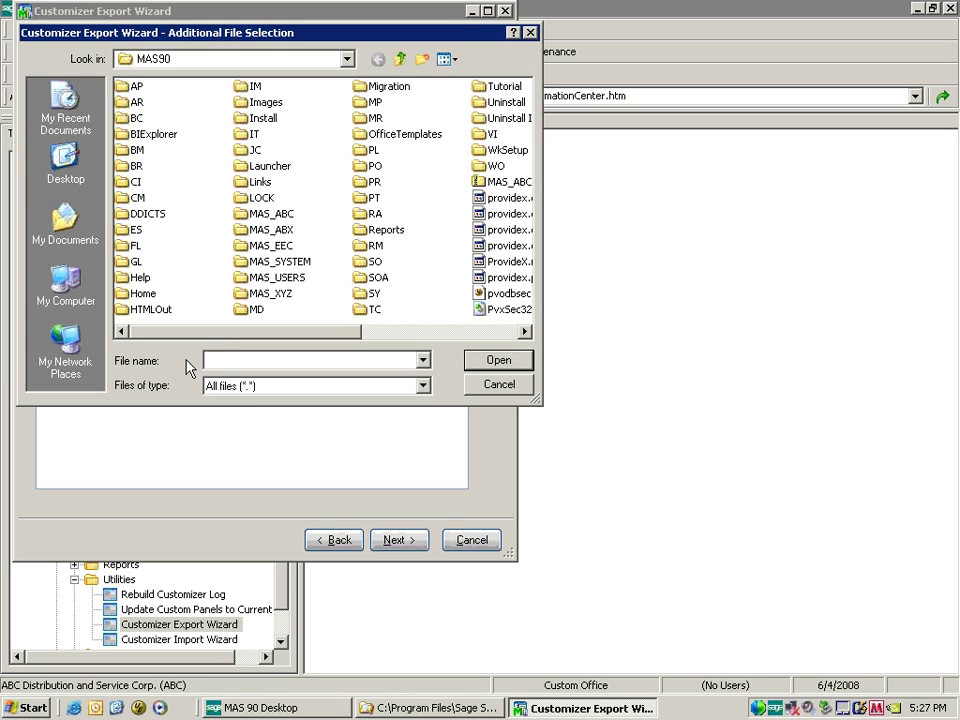
{"action": "double_click", "coordinate": [137, 200]}
{"action": "left_click", "coordinate": [153, 120]}
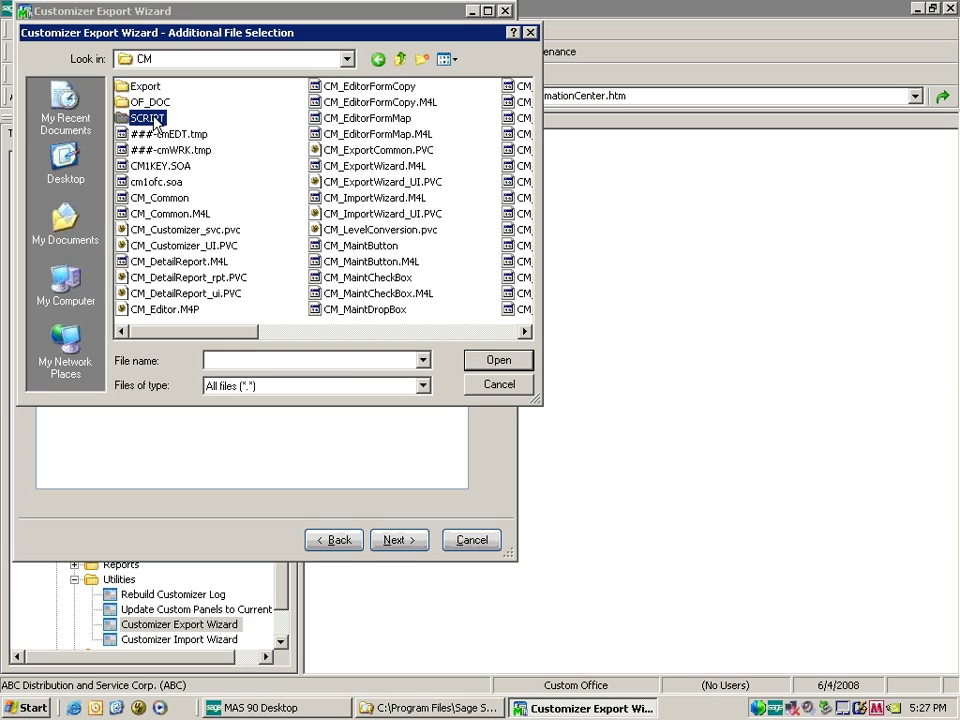
{"action": "double_click", "coordinate": [150, 119]}
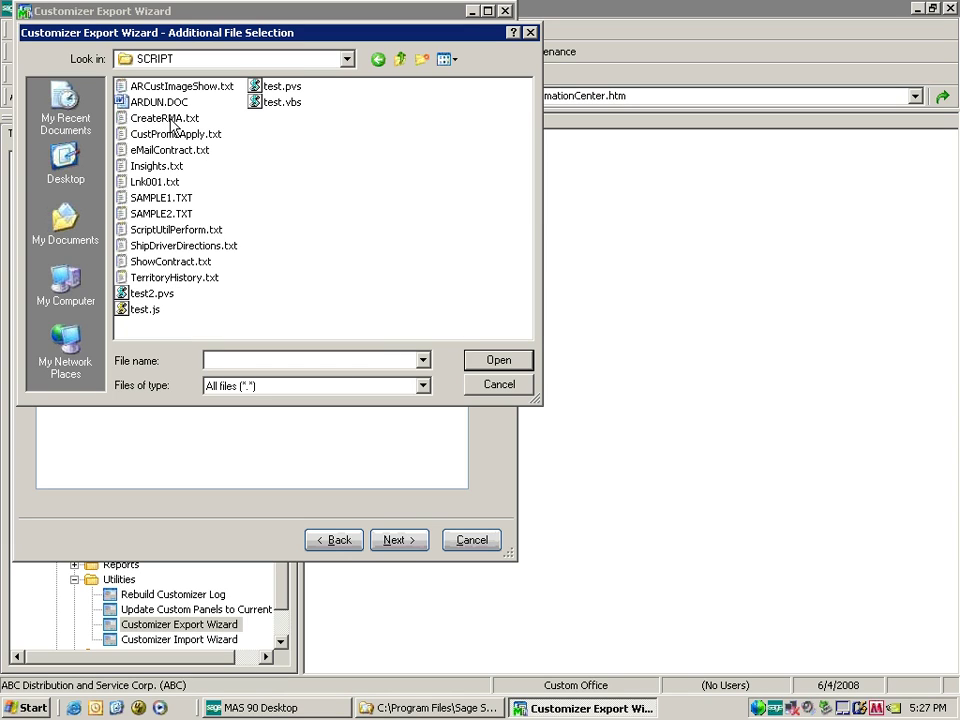
{"action": "left_click", "coordinate": [182, 88]}
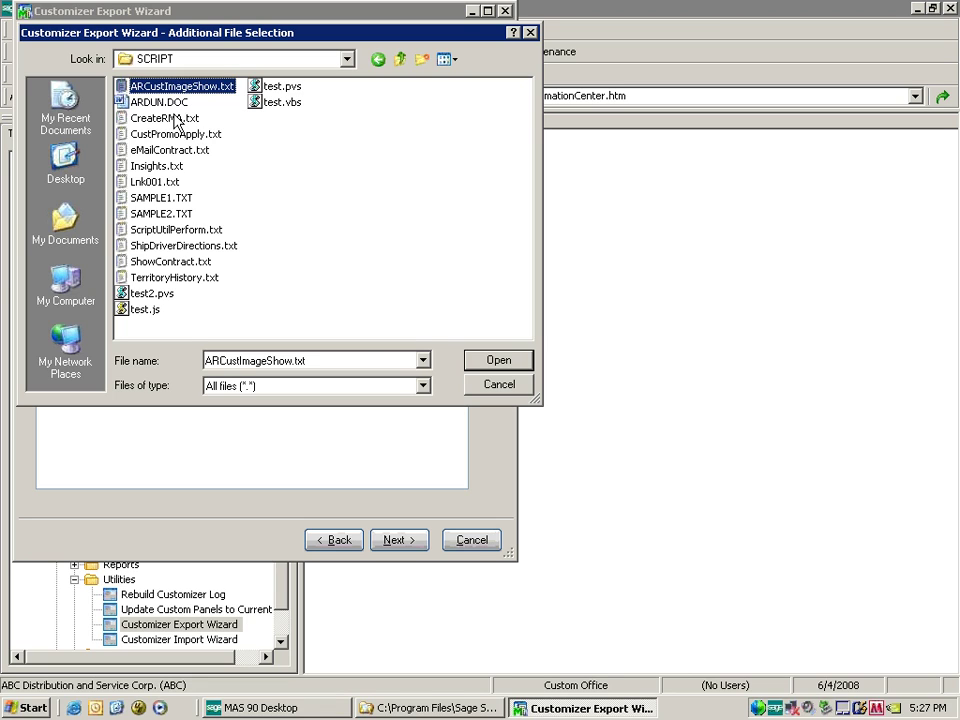
{"action": "left_click", "coordinate": [176, 119]}
{"action": "left_click", "coordinate": [176, 134]}
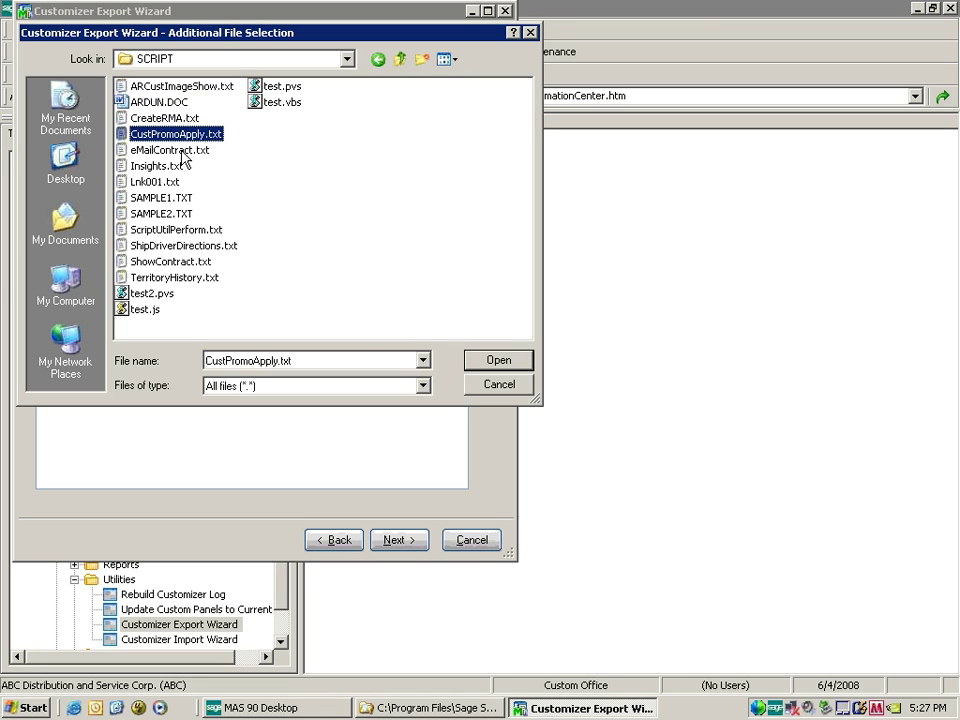
{"action": "key", "text": "Return"}
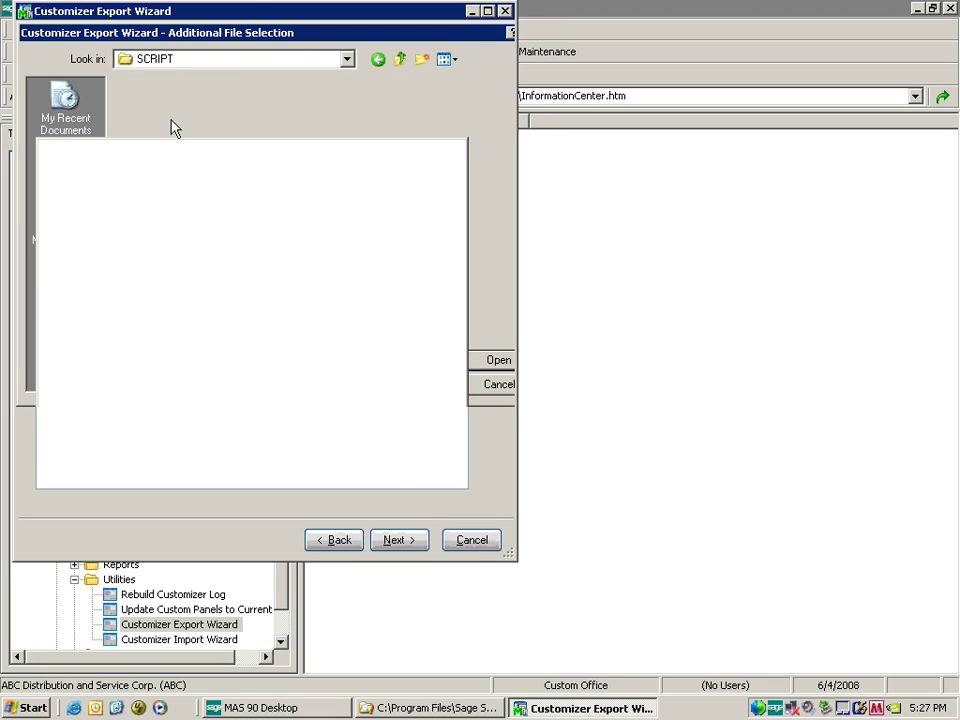
Add the script files CustPromoApply.txt, eMailContract.txt, Insights.txt and Lnk001.txt to the additional files
{"action": "left_click", "coordinate": [485, 176]}
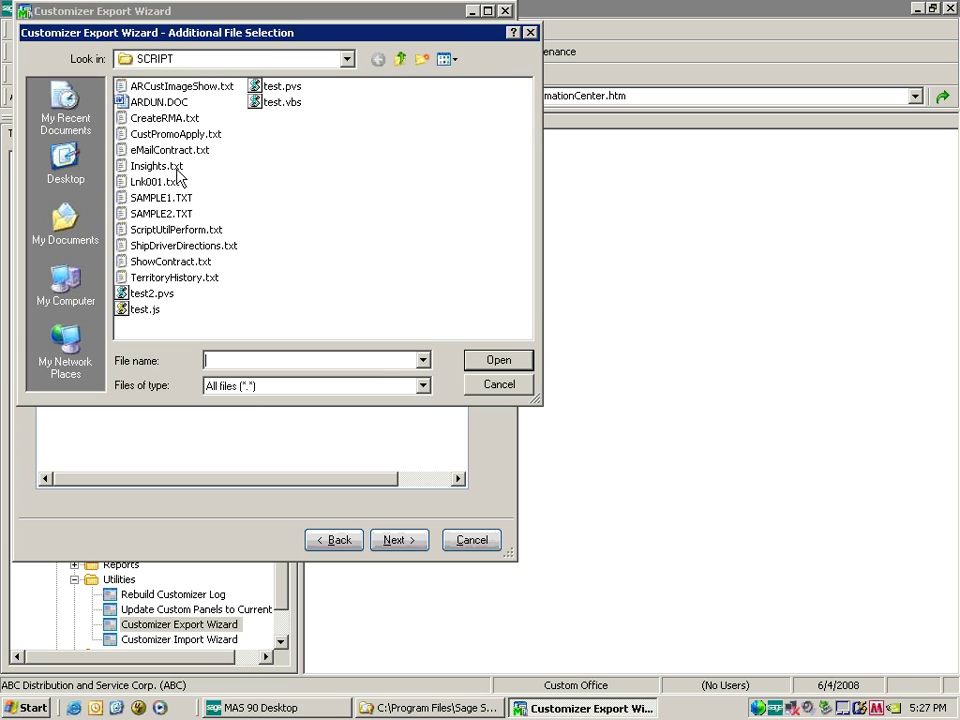
{"action": "double_click", "coordinate": [175, 134]}
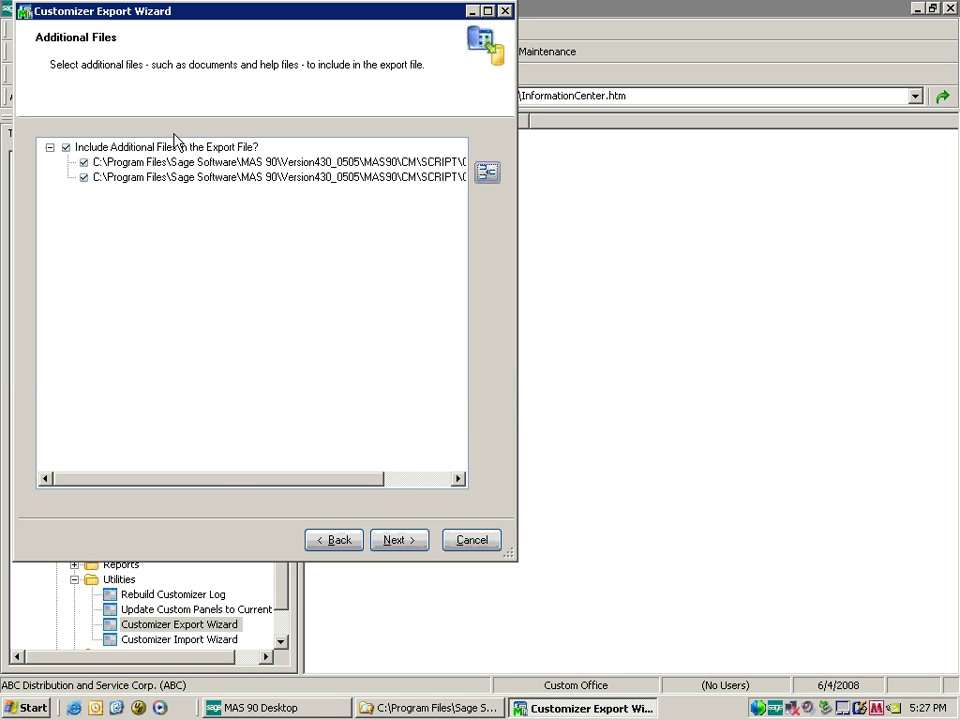
{"action": "left_click", "coordinate": [488, 174]}
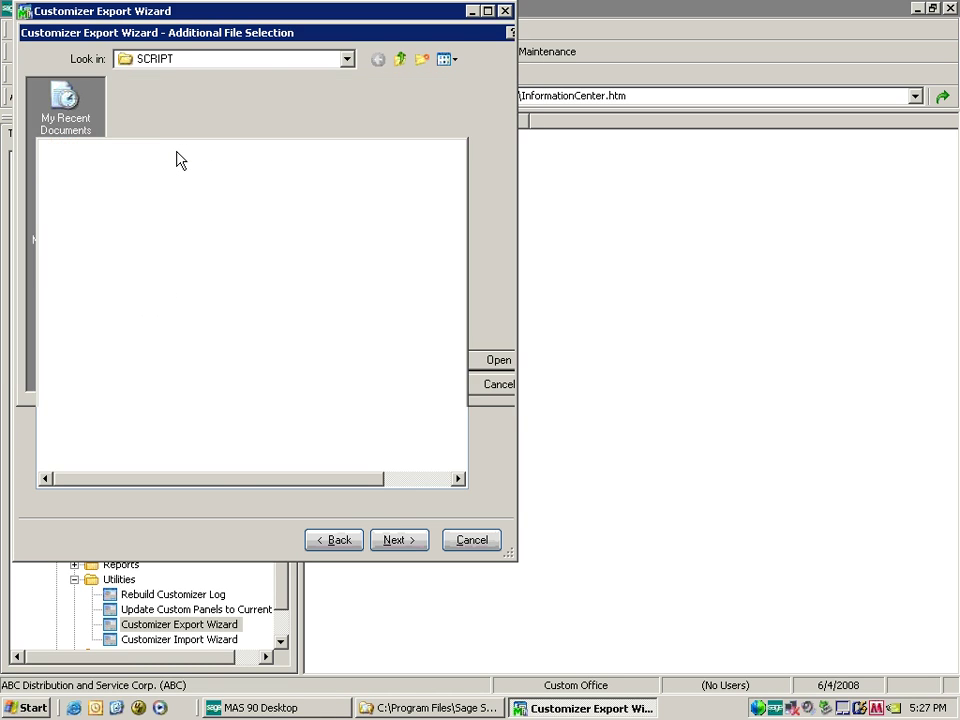
{"action": "left_click", "coordinate": [486, 175]}
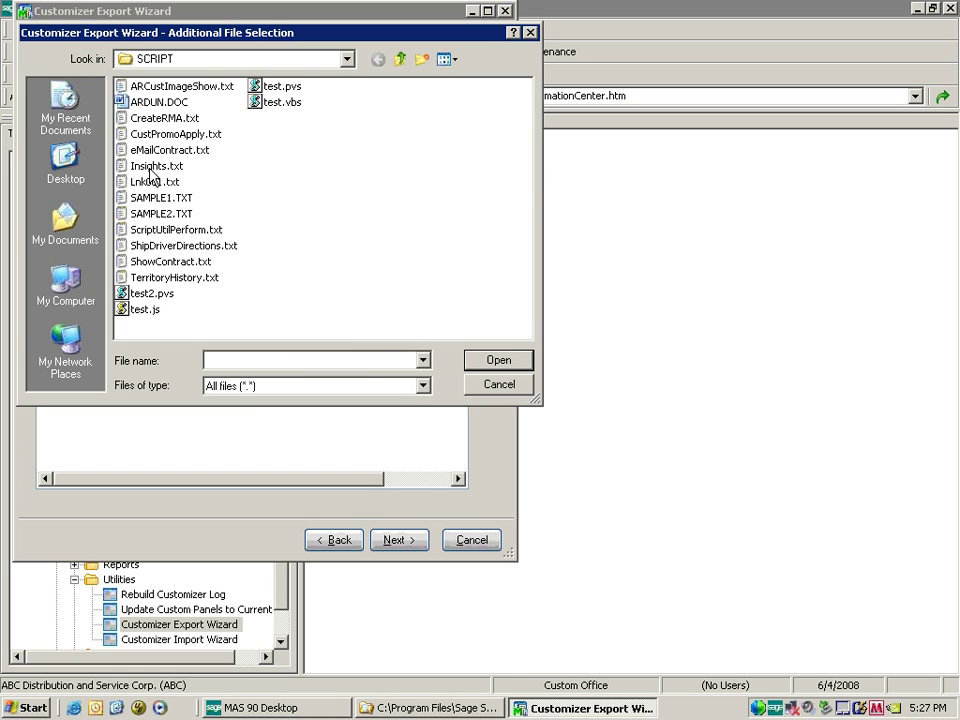
{"action": "double_click", "coordinate": [150, 168]}
{"action": "left_click", "coordinate": [486, 172]}
{"action": "double_click", "coordinate": [163, 183]}
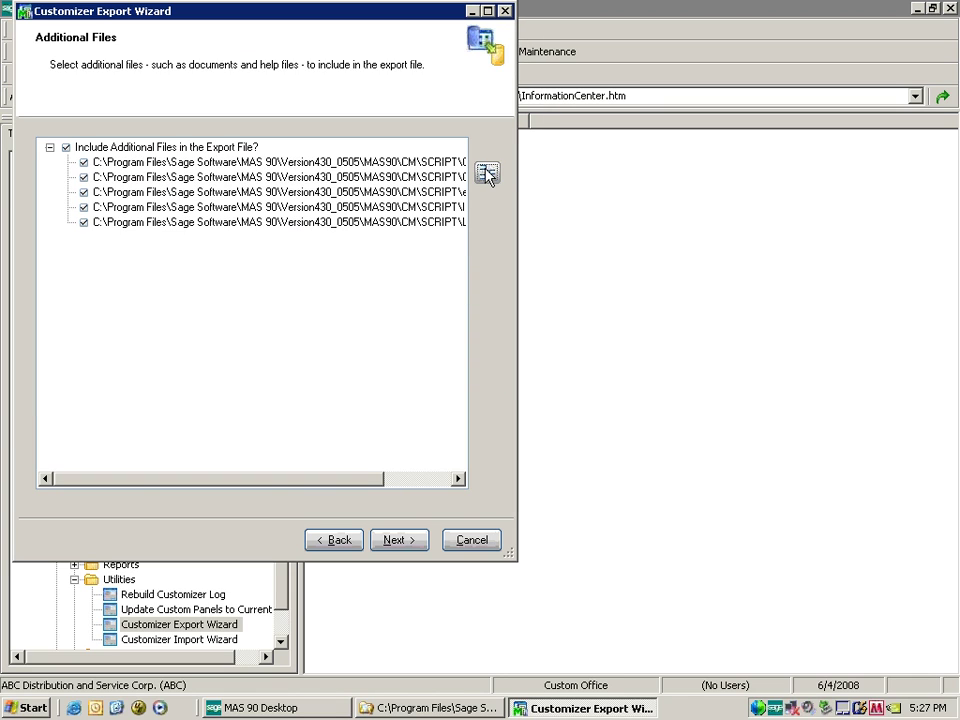
Add the script files ScriptUtilPerform.txt, ShipDriverDirections.txt and ShowContract.txt to the additional files
{"action": "left_click", "coordinate": [486, 175]}
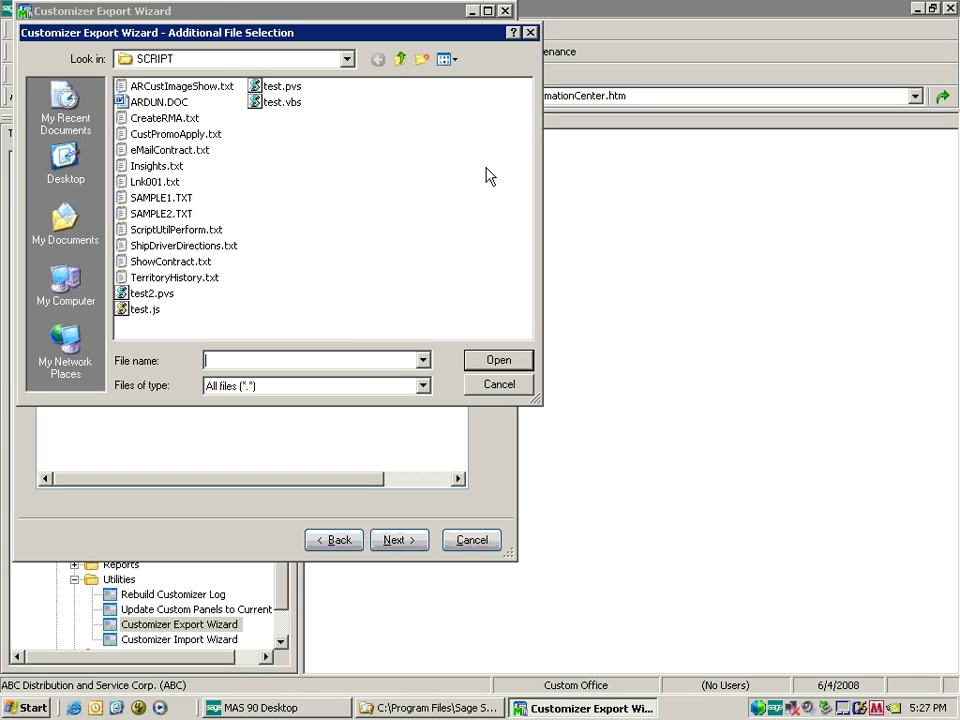
{"action": "double_click", "coordinate": [191, 232]}
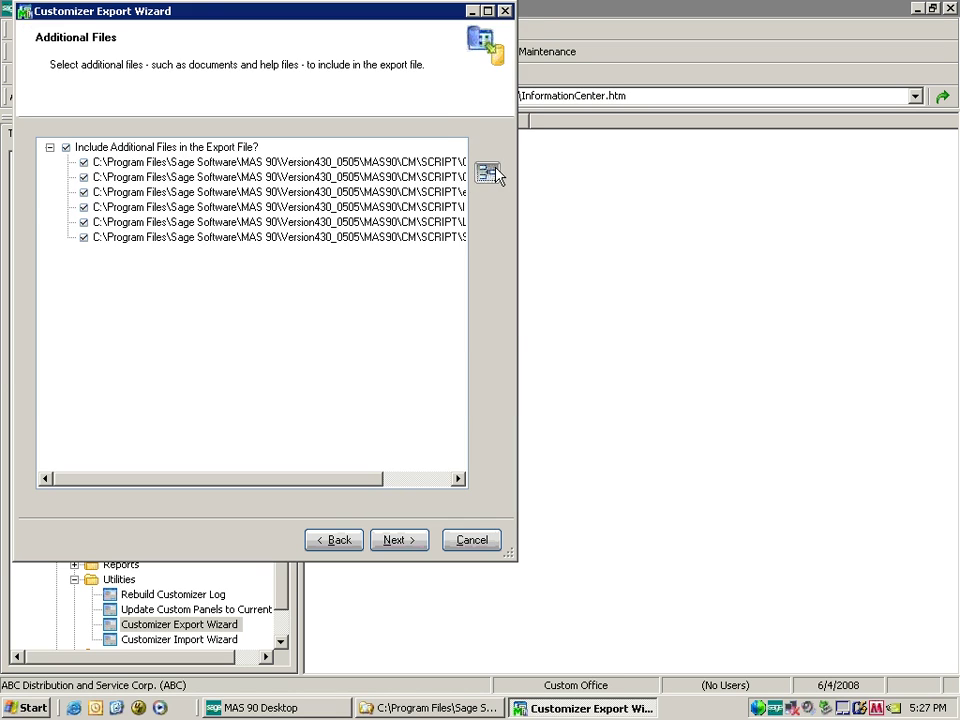
{"action": "left_click", "coordinate": [487, 174]}
{"action": "double_click", "coordinate": [181, 246]}
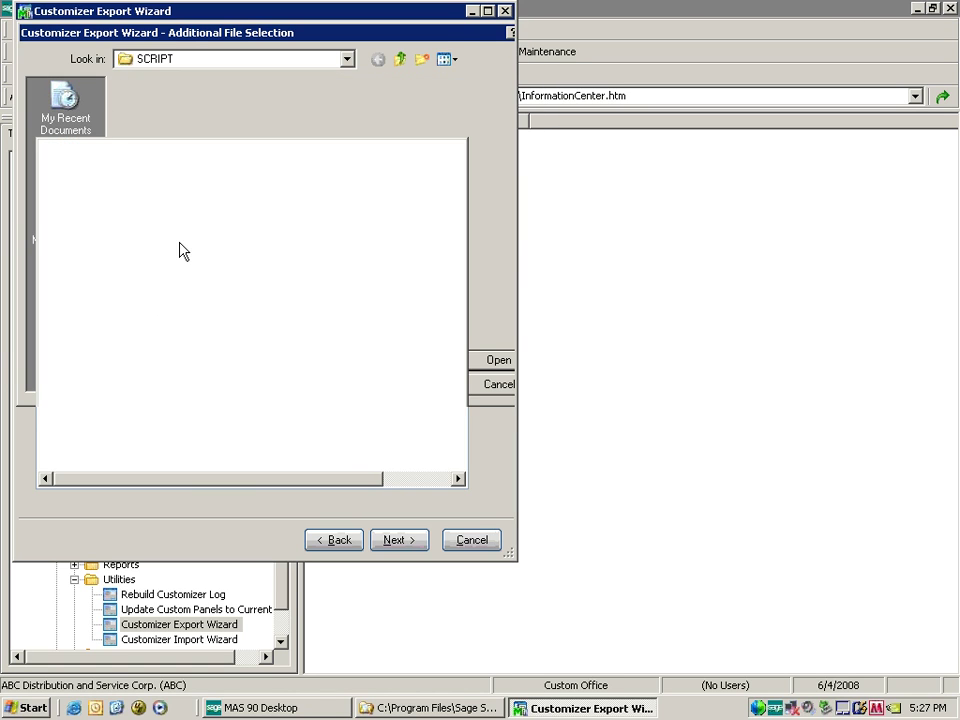
{"action": "left_click", "coordinate": [487, 174]}
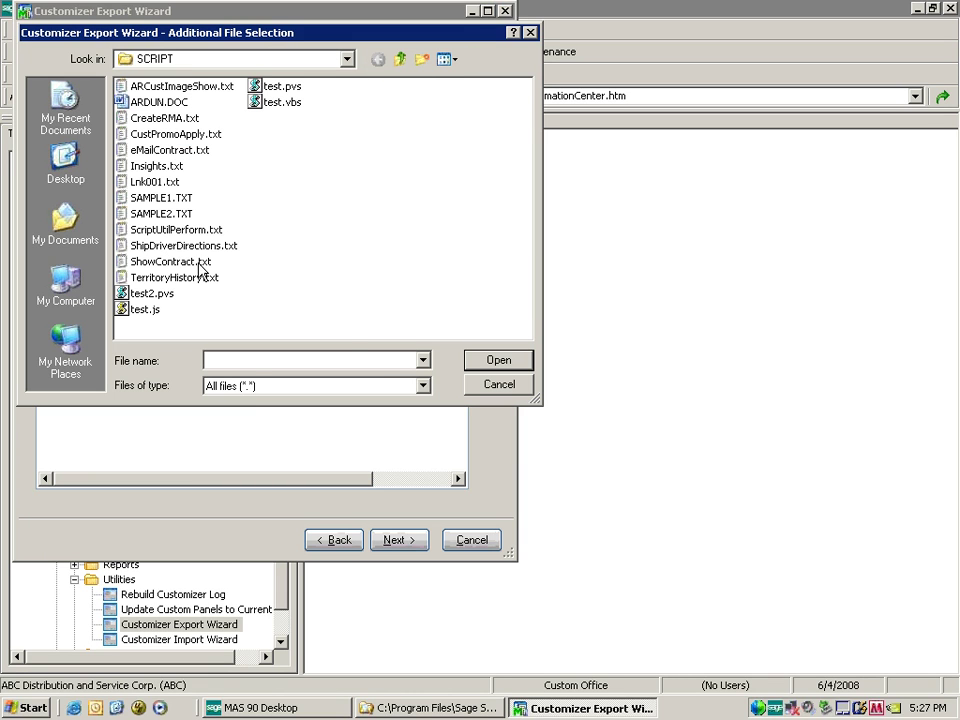
{"action": "double_click", "coordinate": [196, 262]}
Add TerritoryHistory.txt and ARCustImageShow.txt to the additional files and continue to the export summary
{"action": "left_click", "coordinate": [487, 174]}
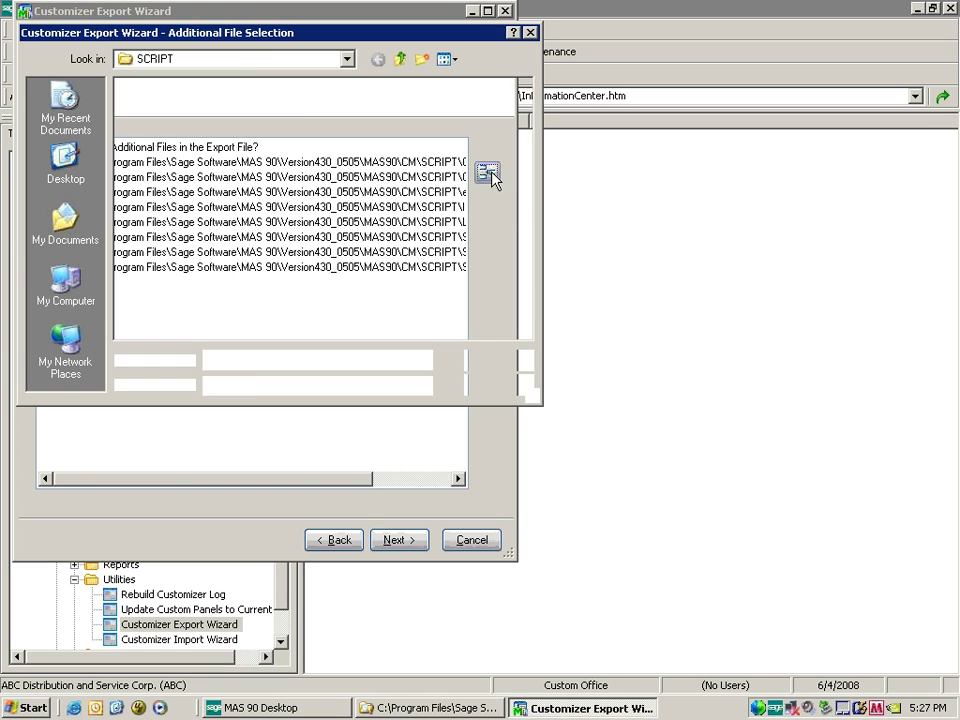
{"action": "double_click", "coordinate": [200, 281]}
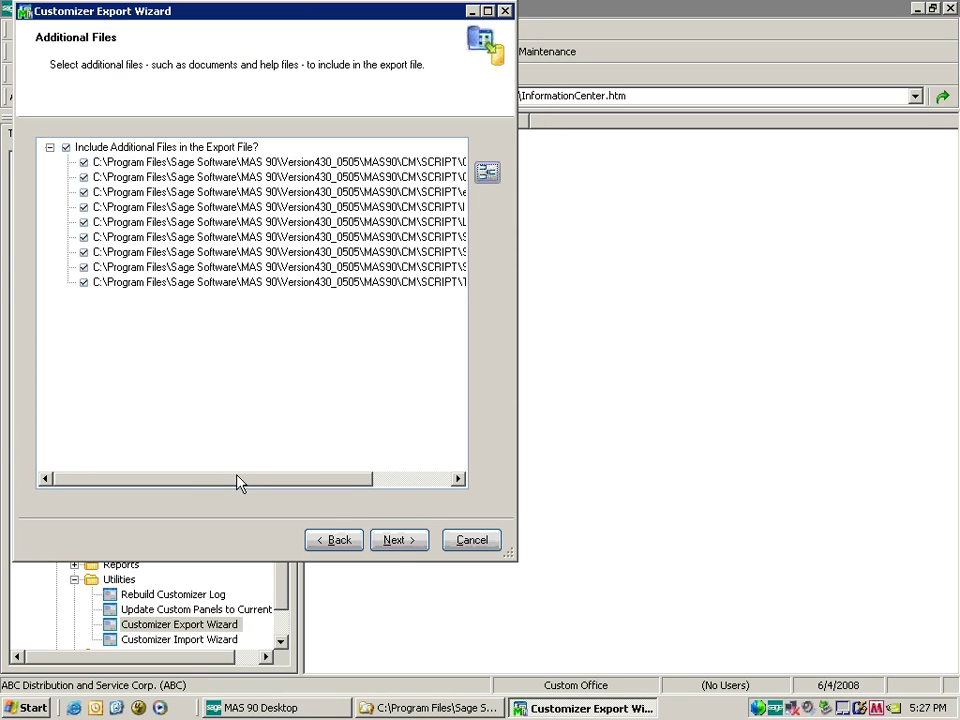
{"action": "left_click", "coordinate": [487, 174]}
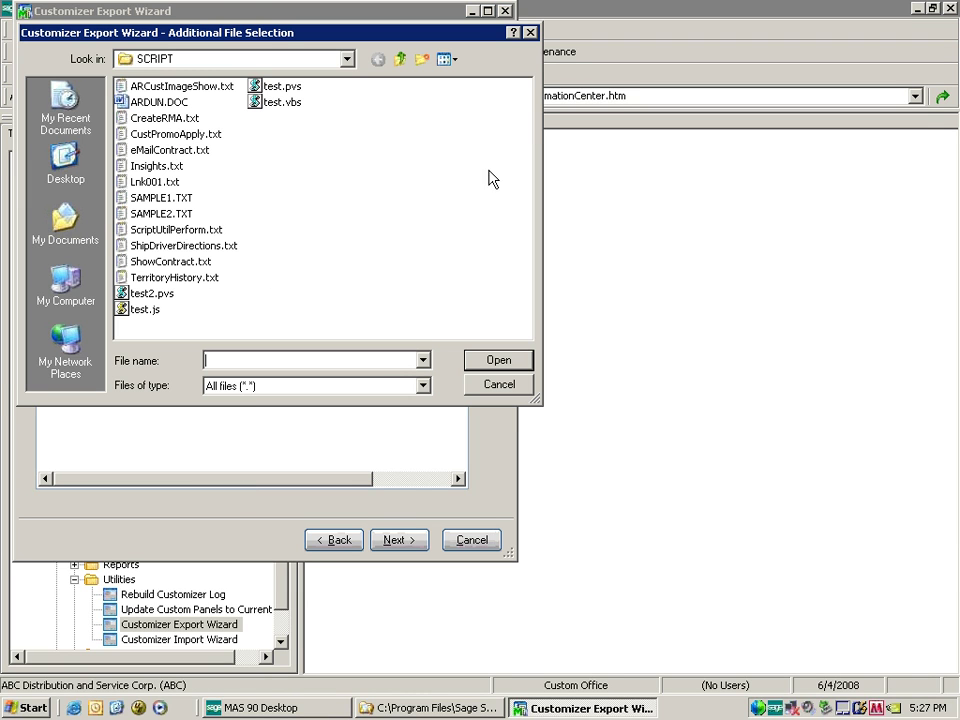
{"action": "double_click", "coordinate": [186, 90]}
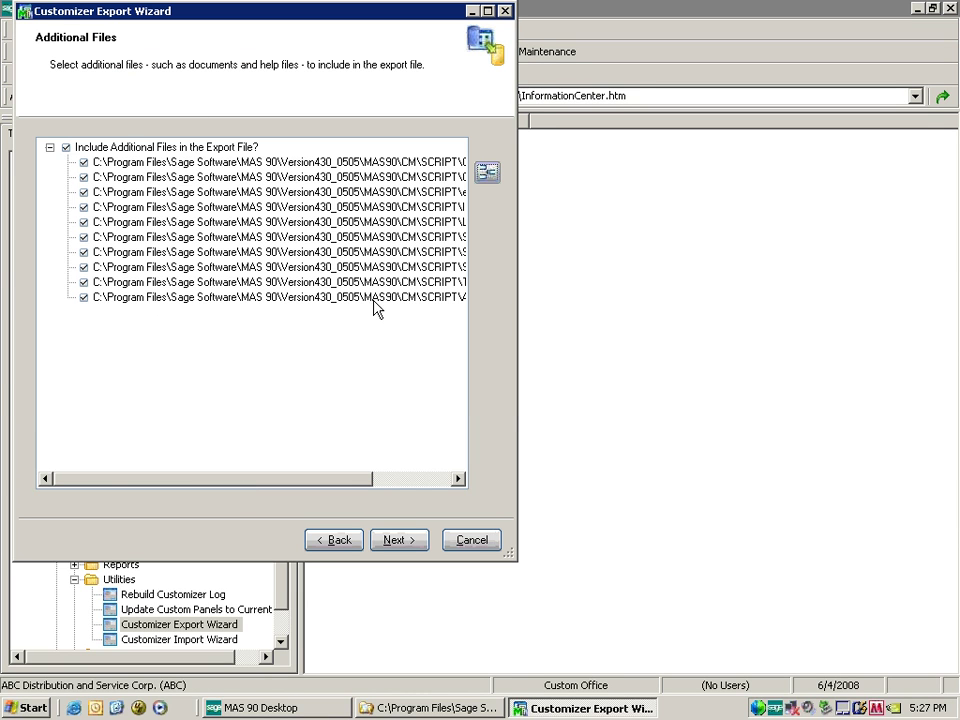
{"action": "left_click", "coordinate": [397, 540]}
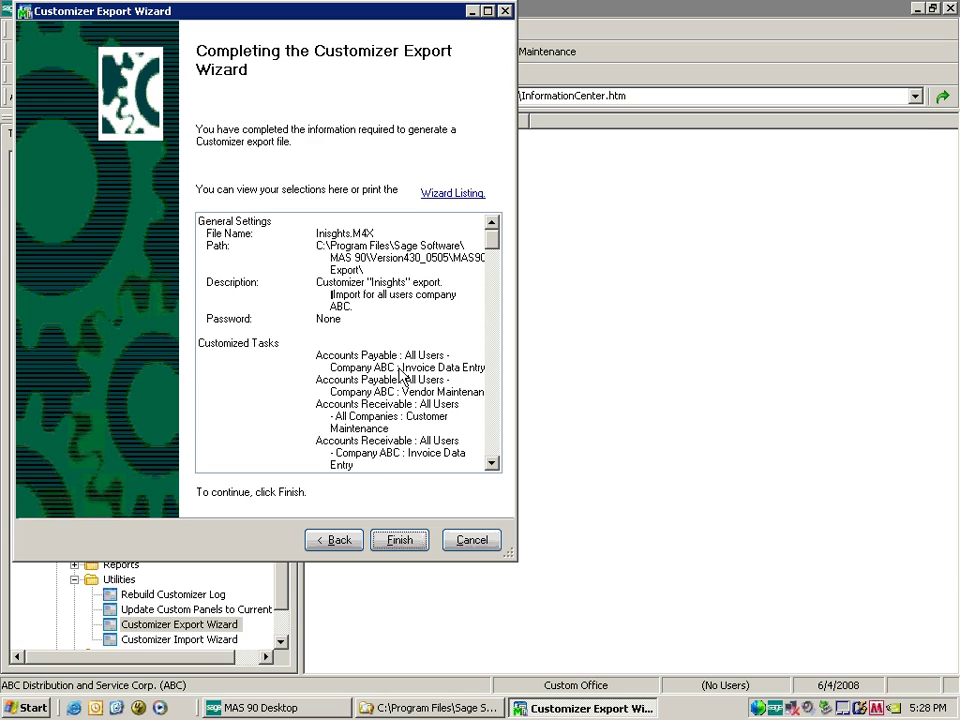
Return to the additional files, add MAS_ABC.zip from the MAS90 folder, and continue to the export summary
{"action": "left_click", "coordinate": [338, 540]}
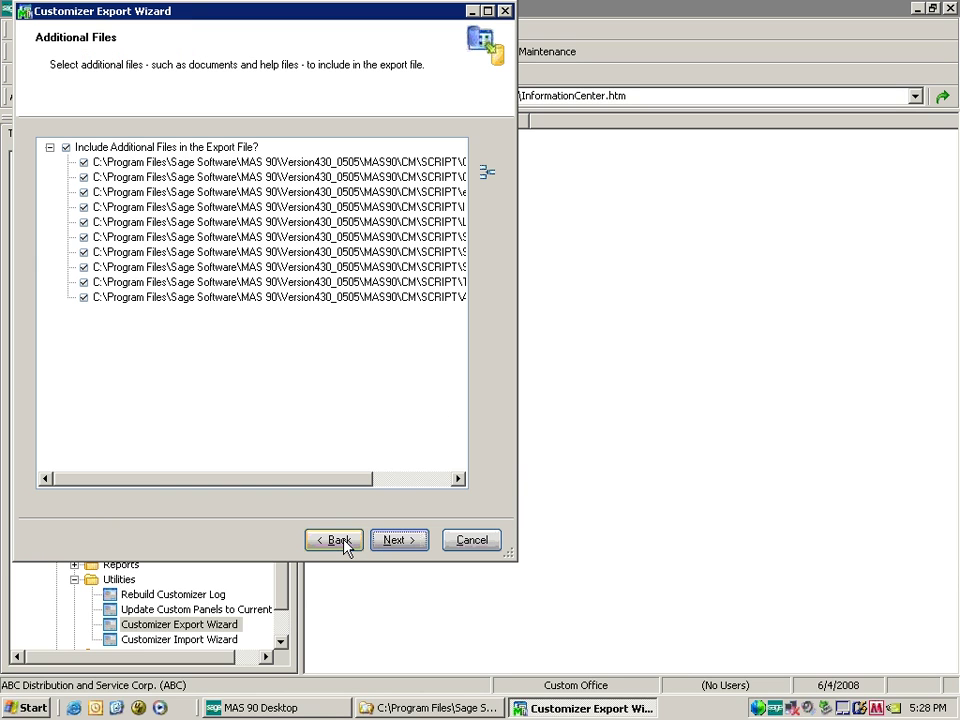
{"action": "left_click", "coordinate": [487, 172]}
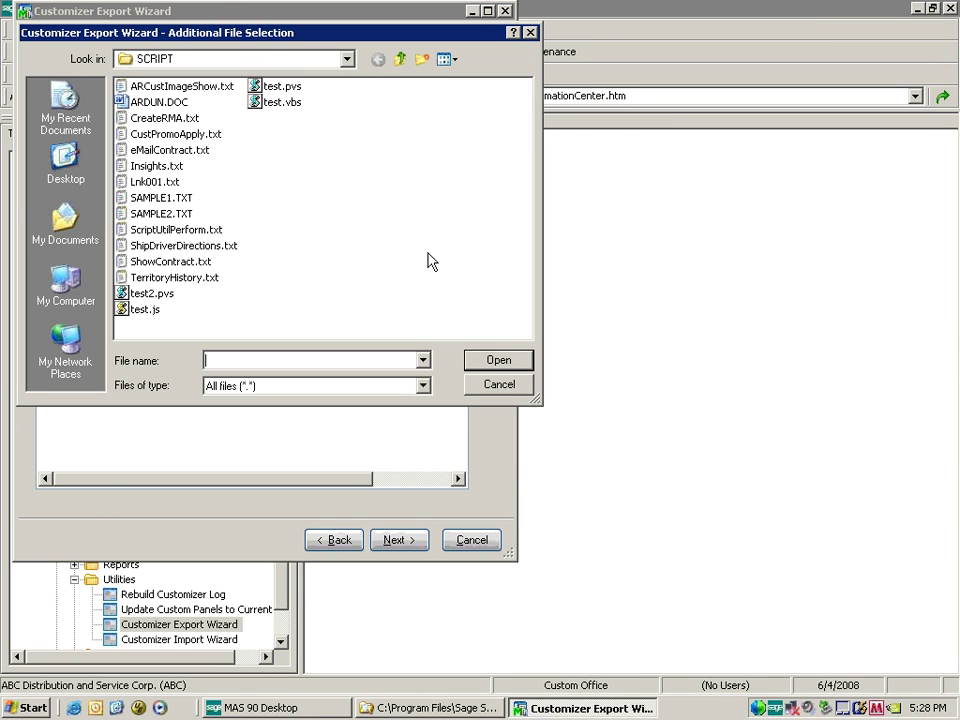
{"action": "left_click", "coordinate": [400, 60]}
{"action": "left_click", "coordinate": [400, 60]}
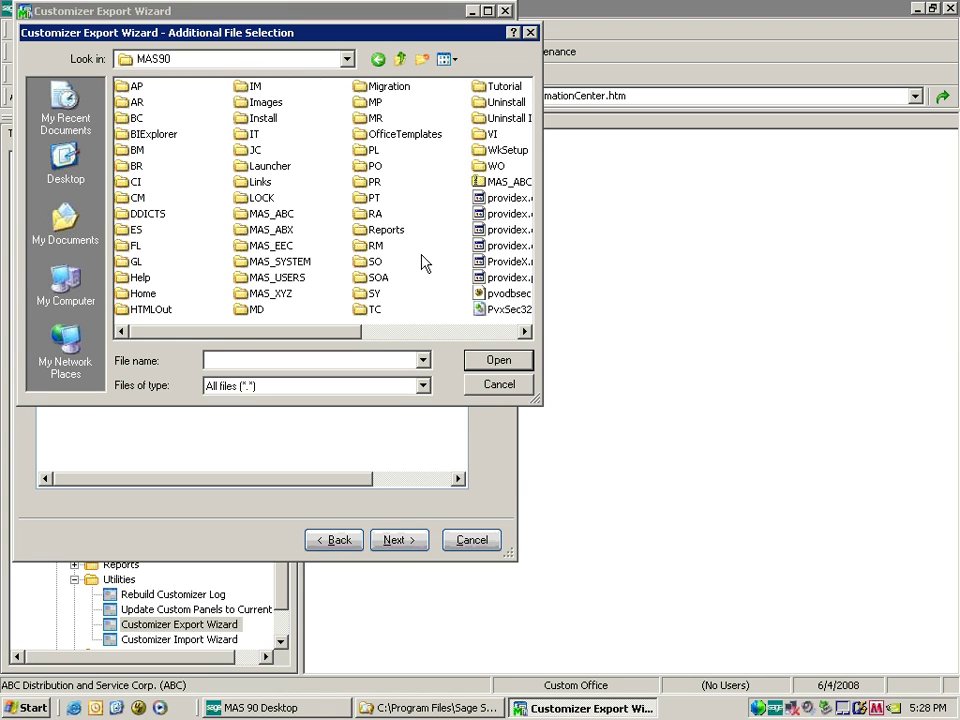
{"action": "left_click", "coordinate": [495, 183]}
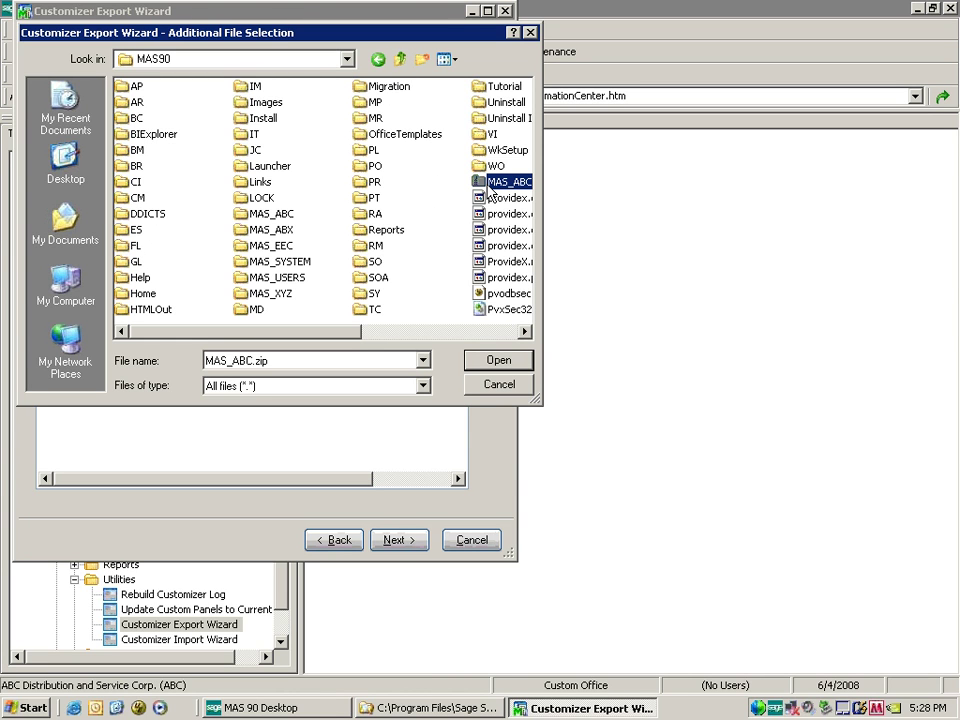
{"action": "left_click", "coordinate": [503, 364]}
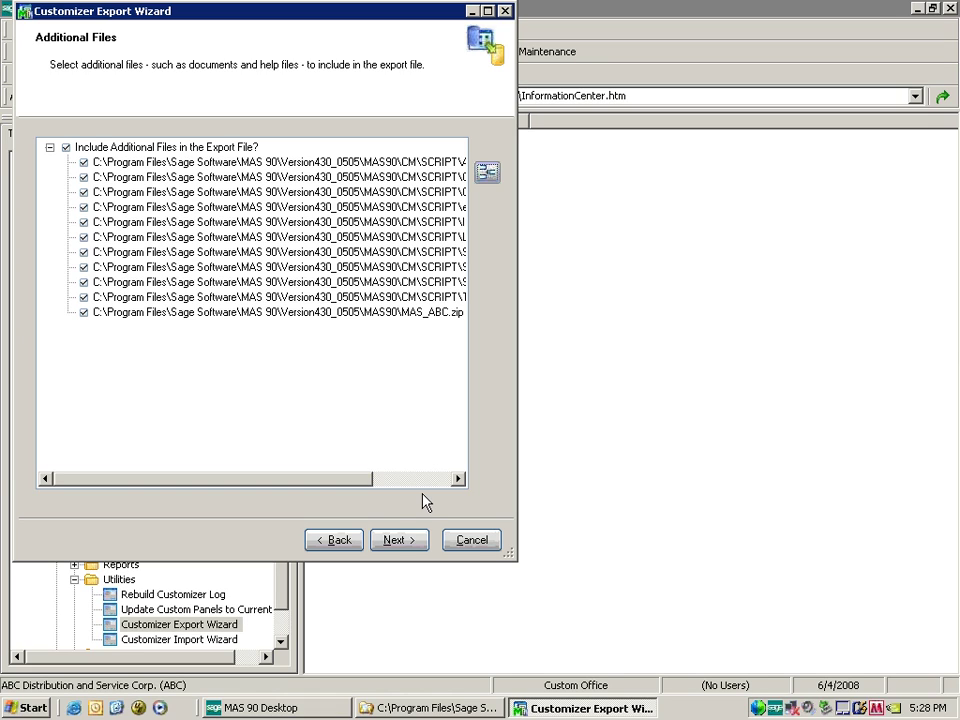
{"action": "left_click", "coordinate": [400, 540]}
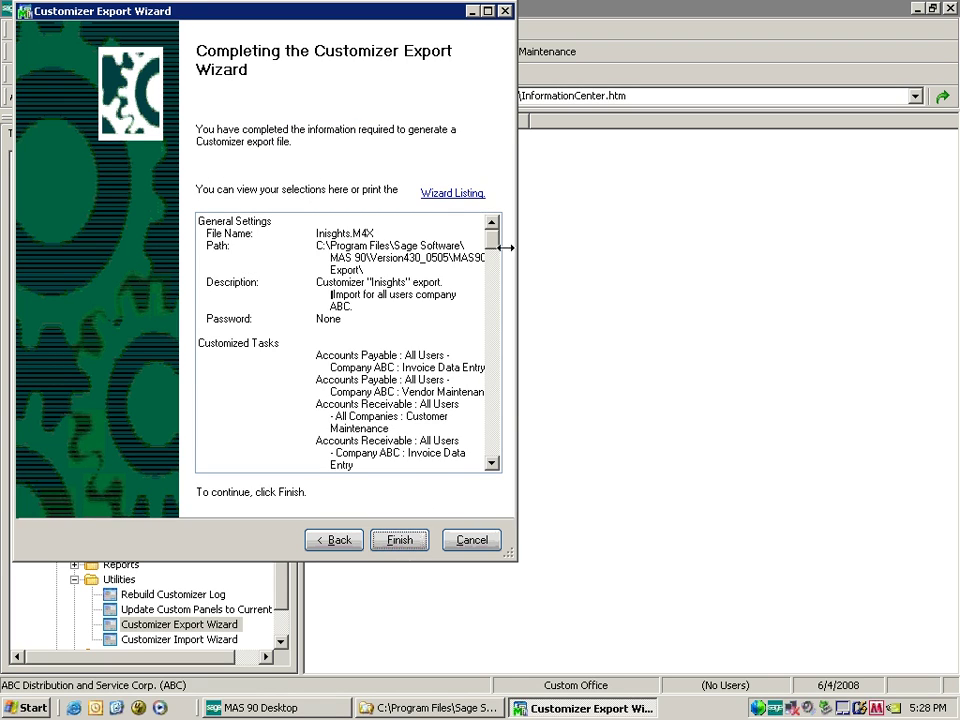
Review the summary of export selections and generate the Inisghts.M4X export file
{"action": "scroll", "coordinate": [491, 253], "scroll_direction": "down", "scroll_amount": 2}
{"action": "left_click_drag", "start_coordinate": [491, 253], "coordinate": [489, 373]}
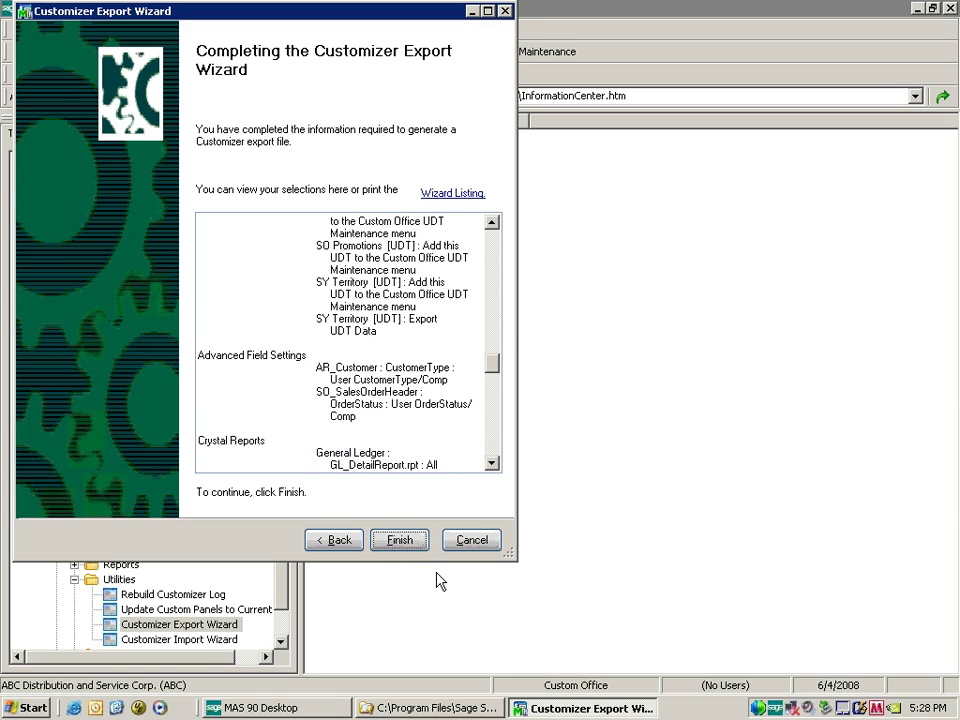
{"action": "left_click", "coordinate": [401, 541]}
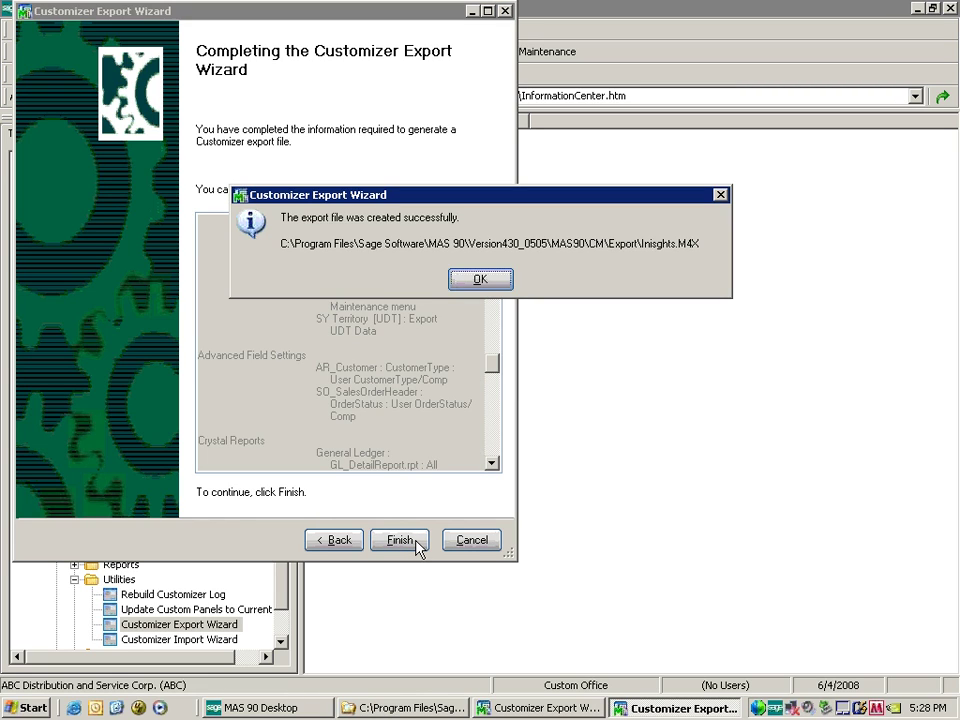
{"action": "left_click", "coordinate": [490, 280]}
Switch to the Windows Explorer window and open the Export folder inside CM to check the Inisghts.M4X file
{"action": "left_click", "coordinate": [447, 708]}
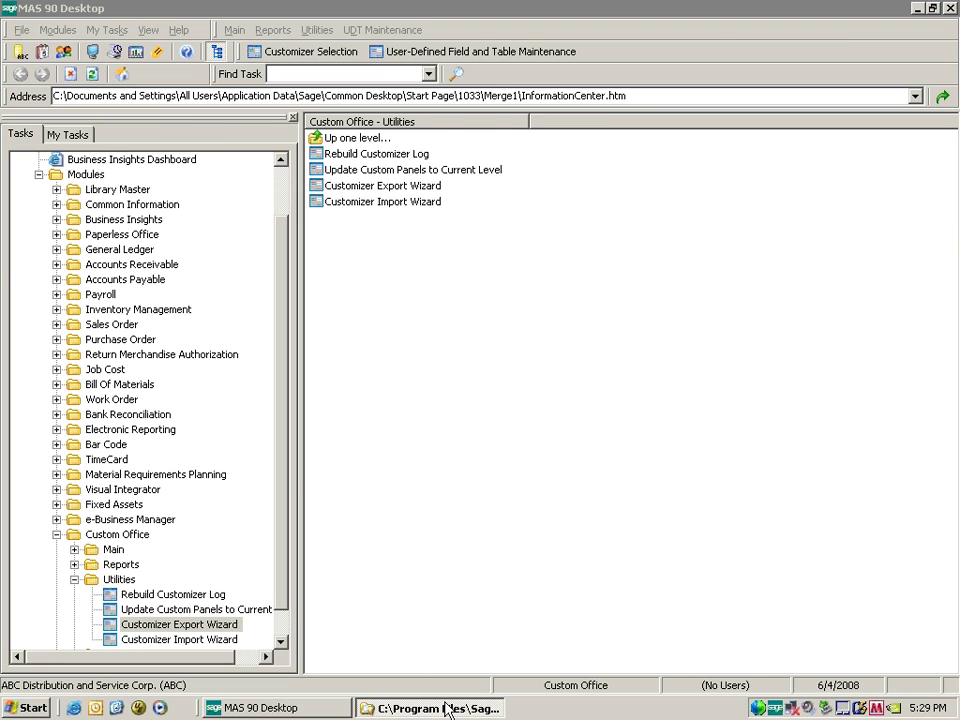
{"action": "left_click", "coordinate": [555, 170]}
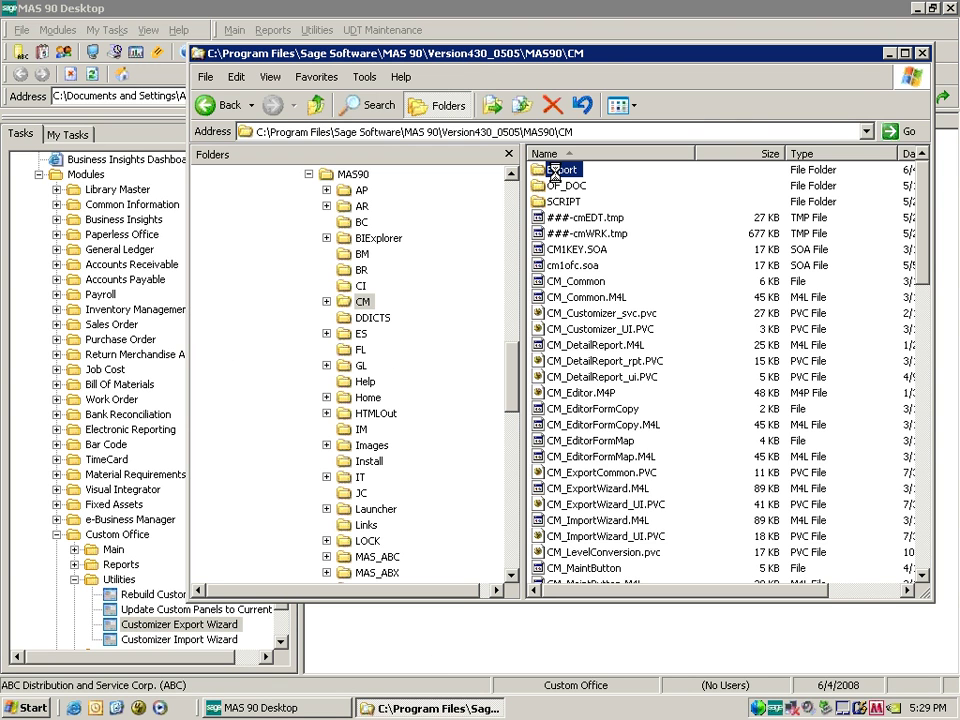
{"action": "double_click", "coordinate": [555, 170]}
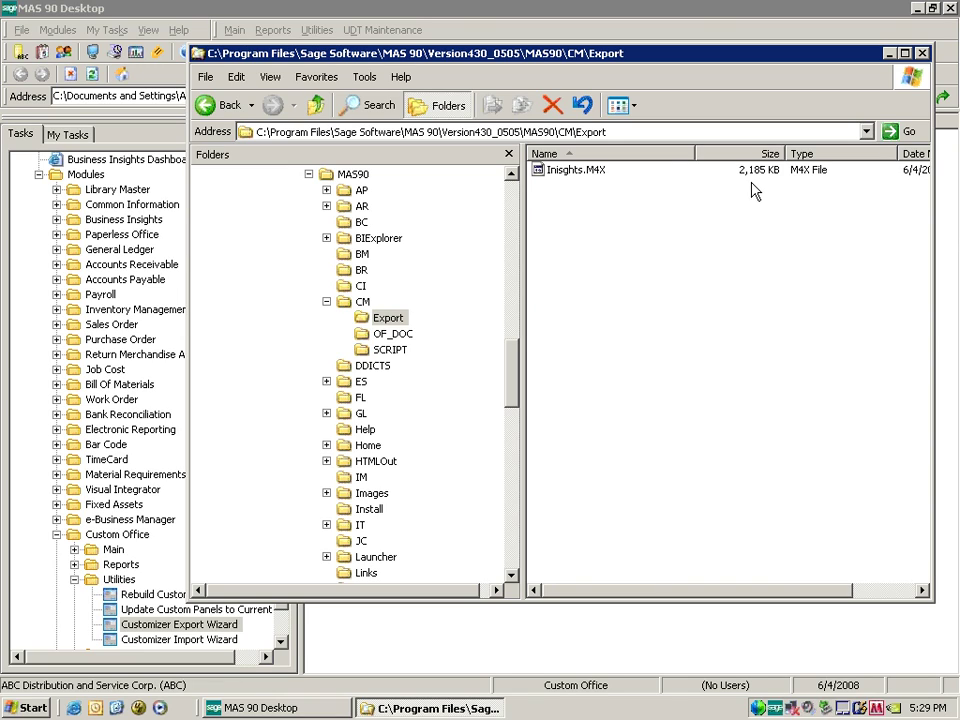
Start the Customizer Import Wizard in MAS 90 and choose Inisghts.M4X from the Export folder as the import file
{"action": "left_click", "coordinate": [203, 645]}
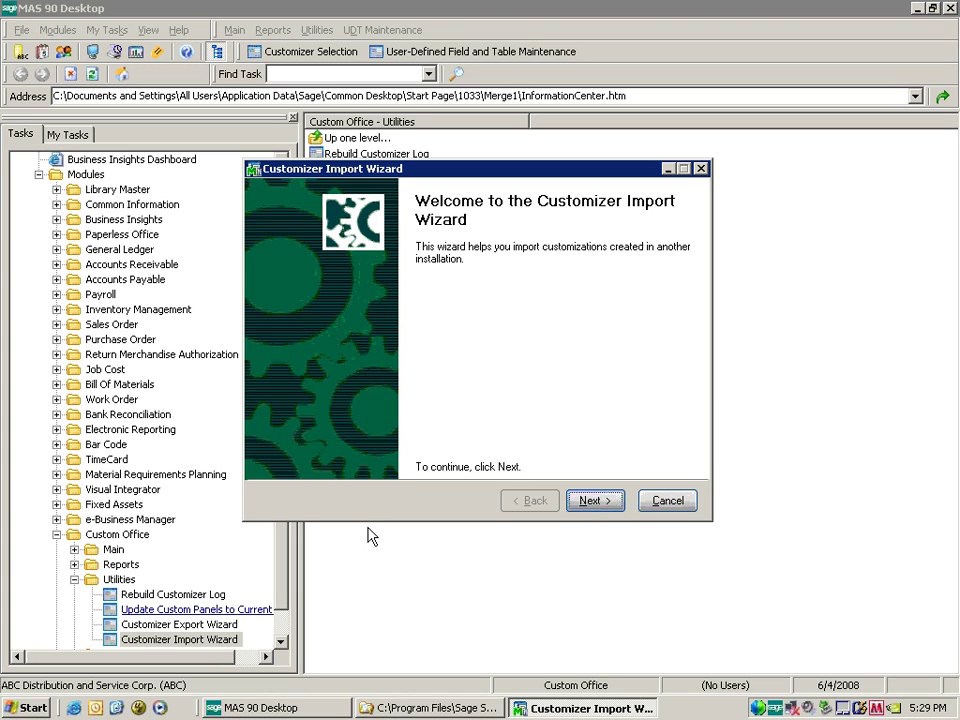
{"action": "left_click", "coordinate": [590, 500]}
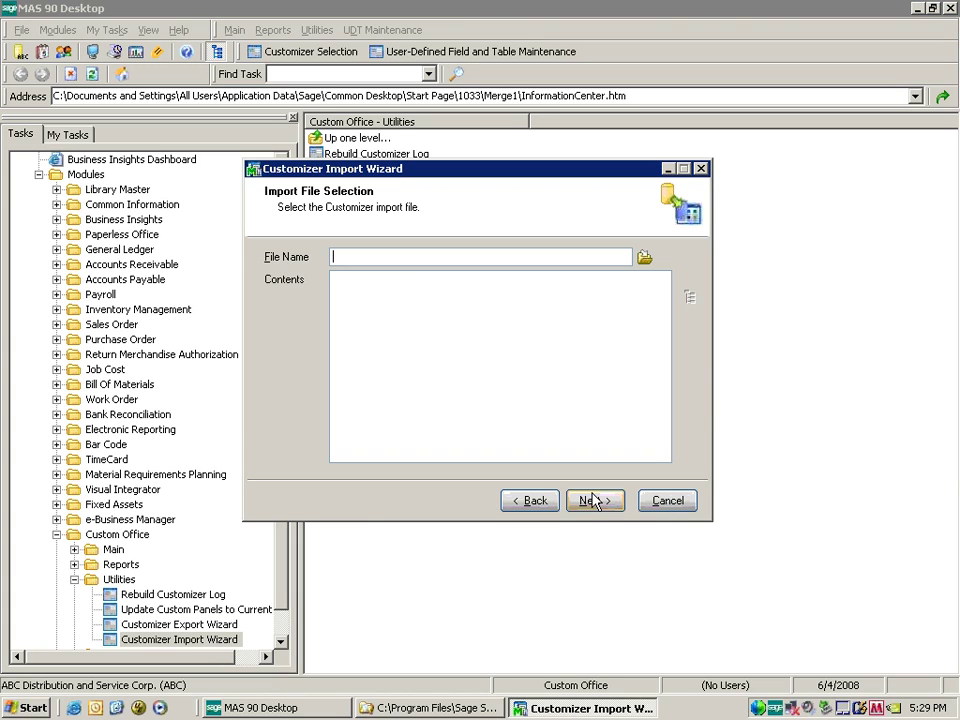
{"action": "left_click", "coordinate": [644, 257]}
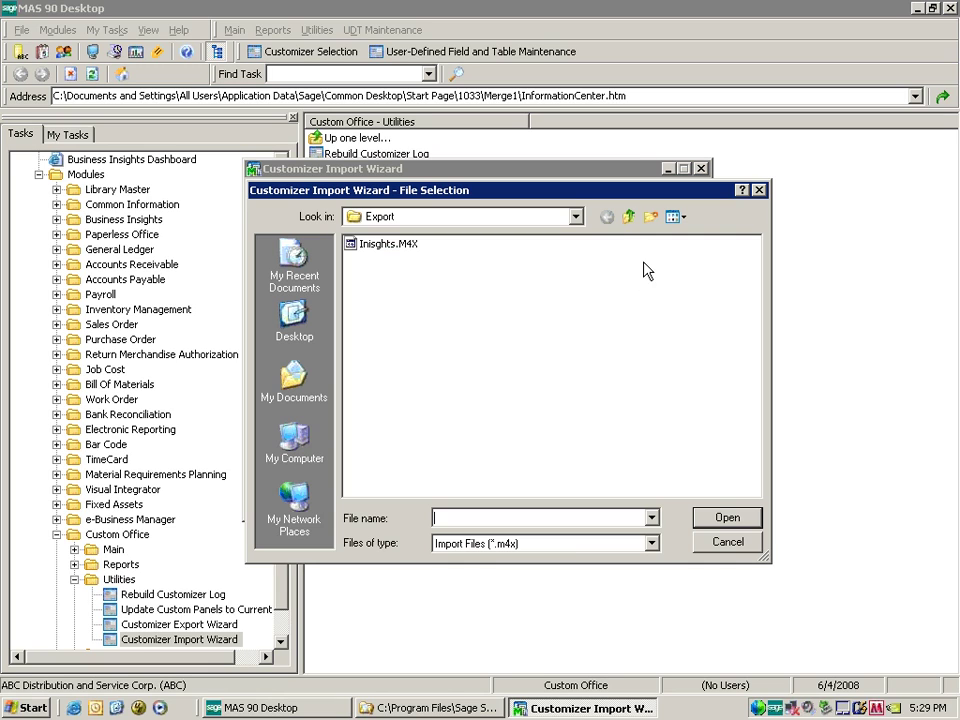
{"action": "left_click", "coordinate": [386, 244]}
{"action": "left_click", "coordinate": [724, 517]}
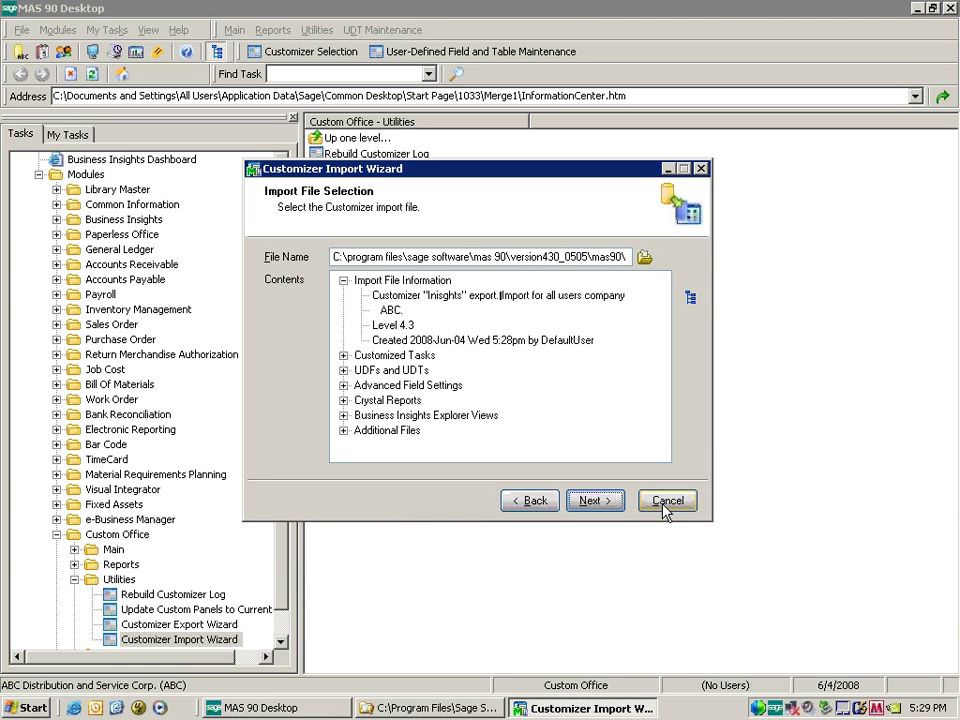
Expand all levels of the import file's contents to review its file information and customized tasks
{"action": "left_click", "coordinate": [690, 297]}
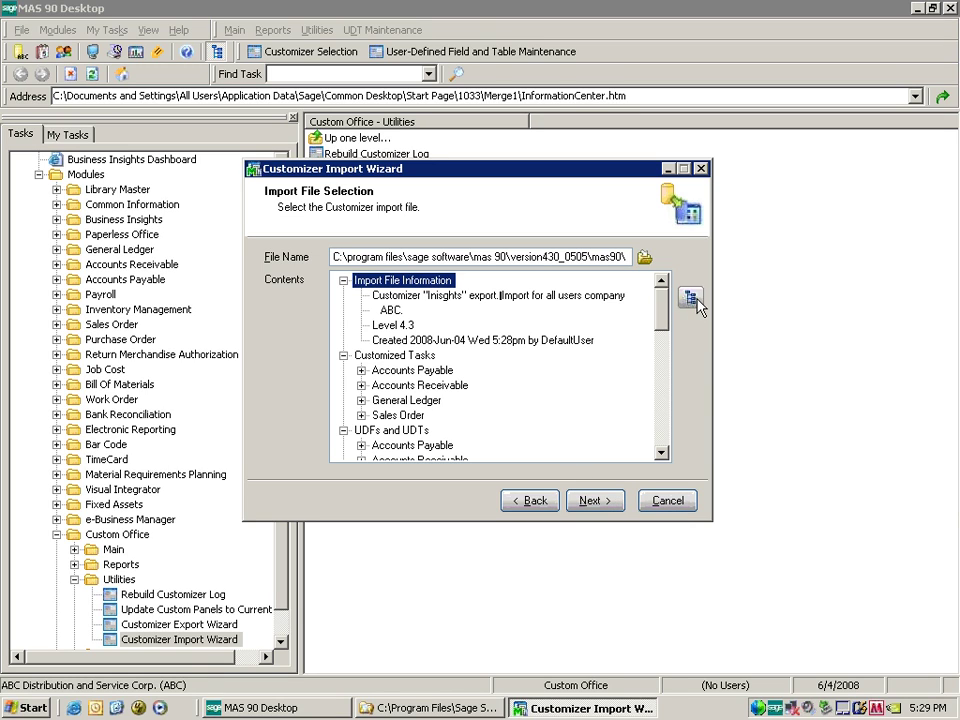
{"action": "left_click", "coordinate": [690, 297]}
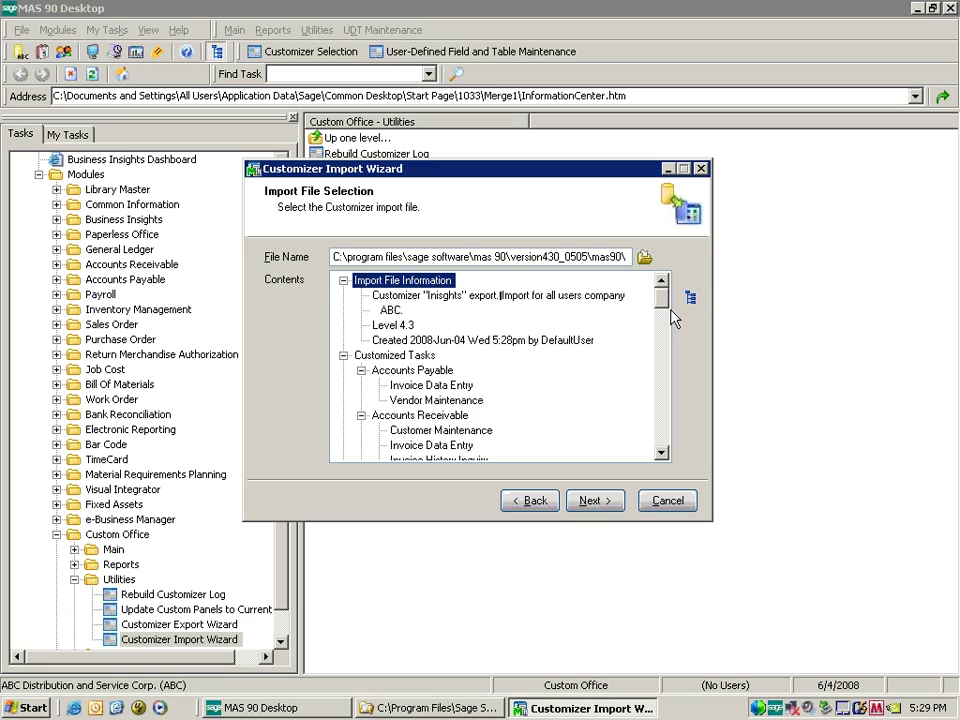
{"action": "key", "text": "Down"}
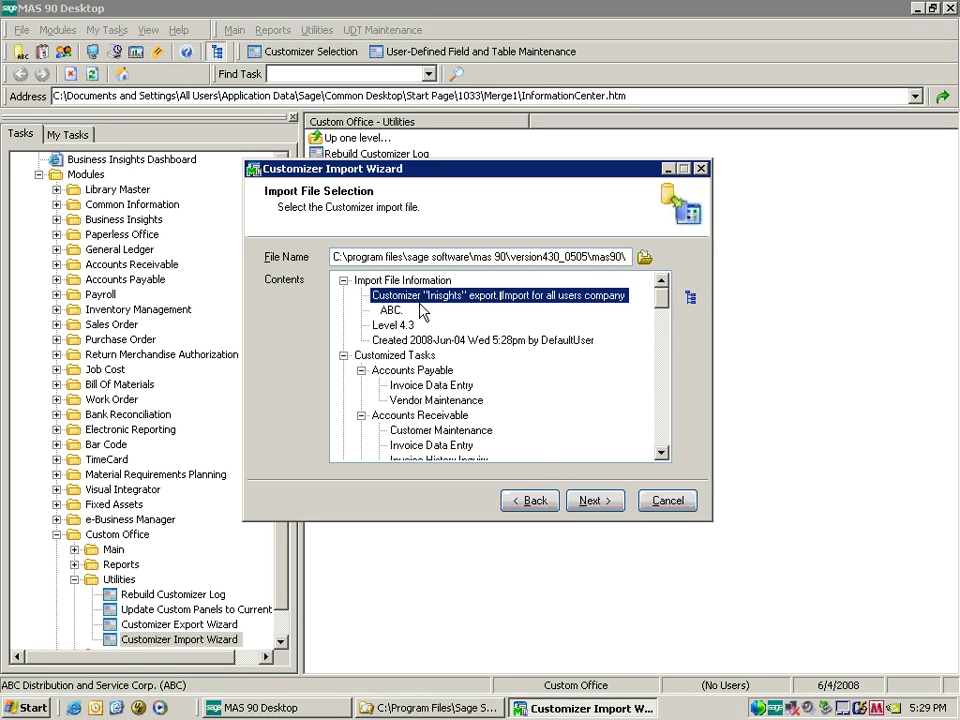
Restrict the import to company ABC instead of all companies and continue to the import file conflicts
{"action": "left_click", "coordinate": [587, 503]}
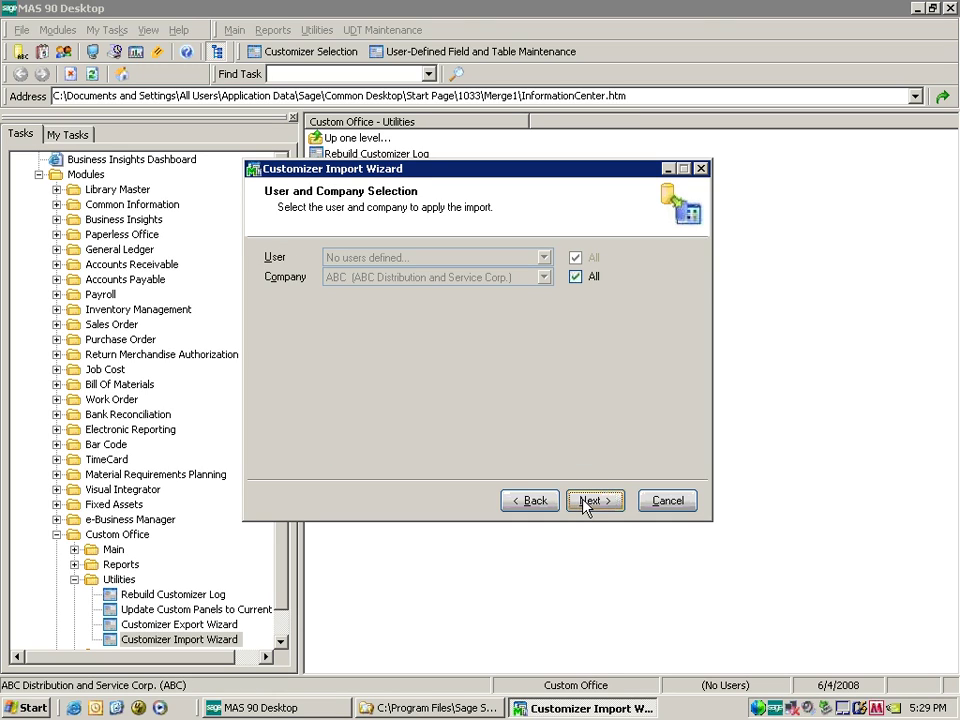
{"action": "left_click", "coordinate": [574, 276]}
{"action": "left_click", "coordinate": [574, 276]}
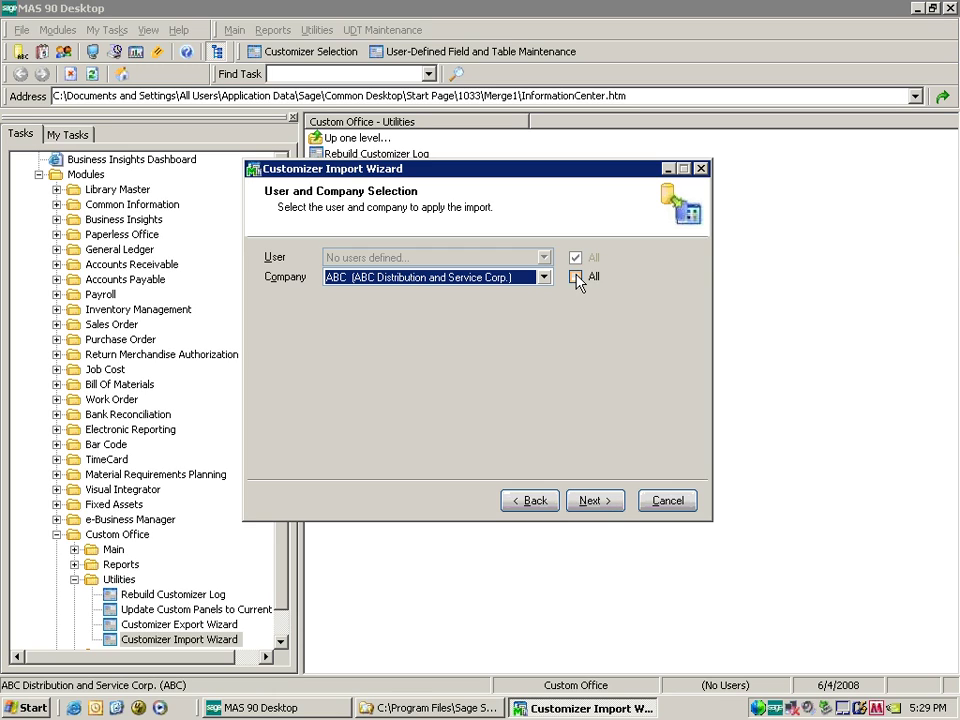
{"action": "left_click", "coordinate": [606, 505]}
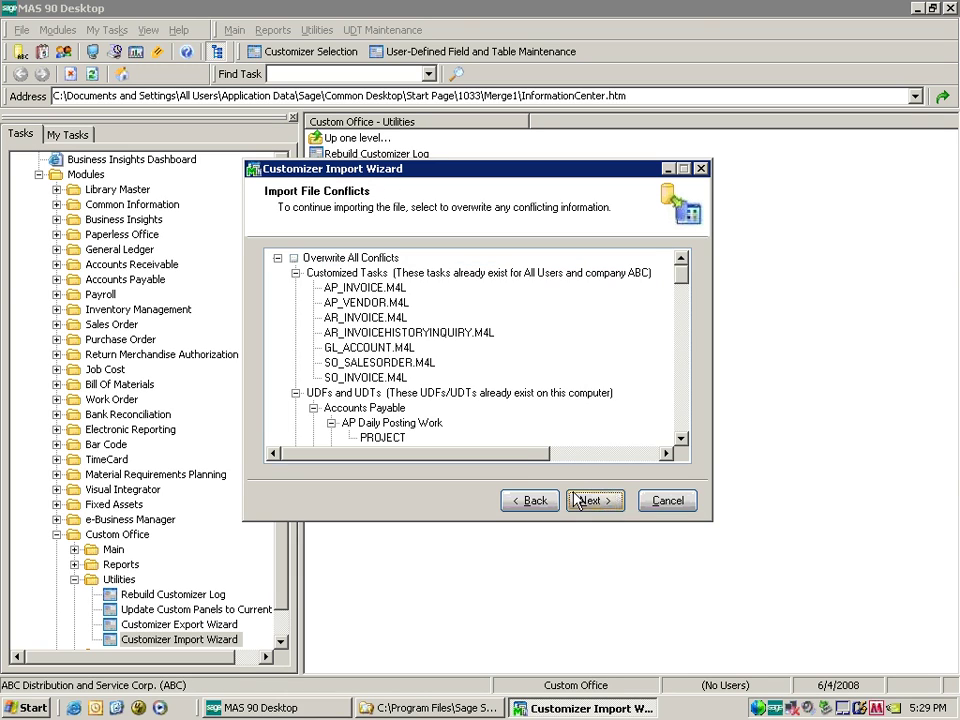